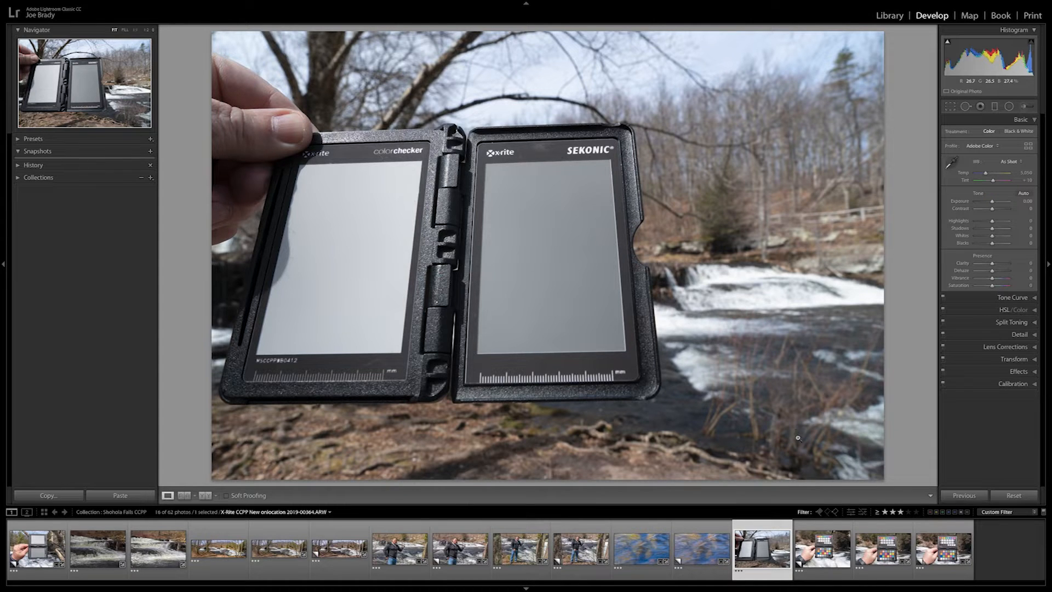
Turn off the highlight clipping overlay on the ColorChecker photo taken at the waterfall and lower its Highlights to about −85.
{"action": "left_click", "coordinate": [826, 545]}
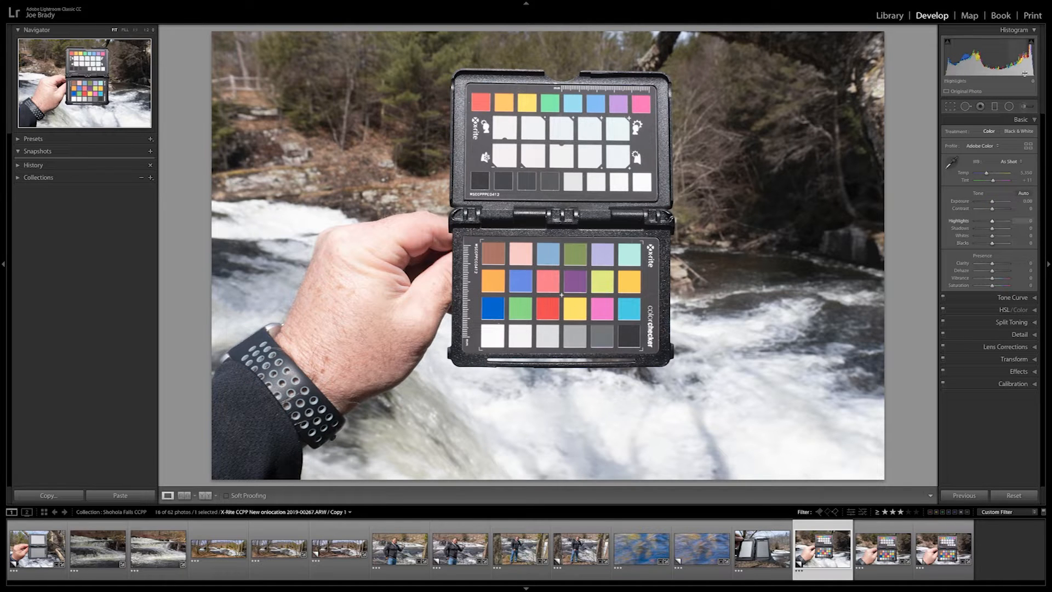
{"action": "left_click", "coordinate": [1031, 41]}
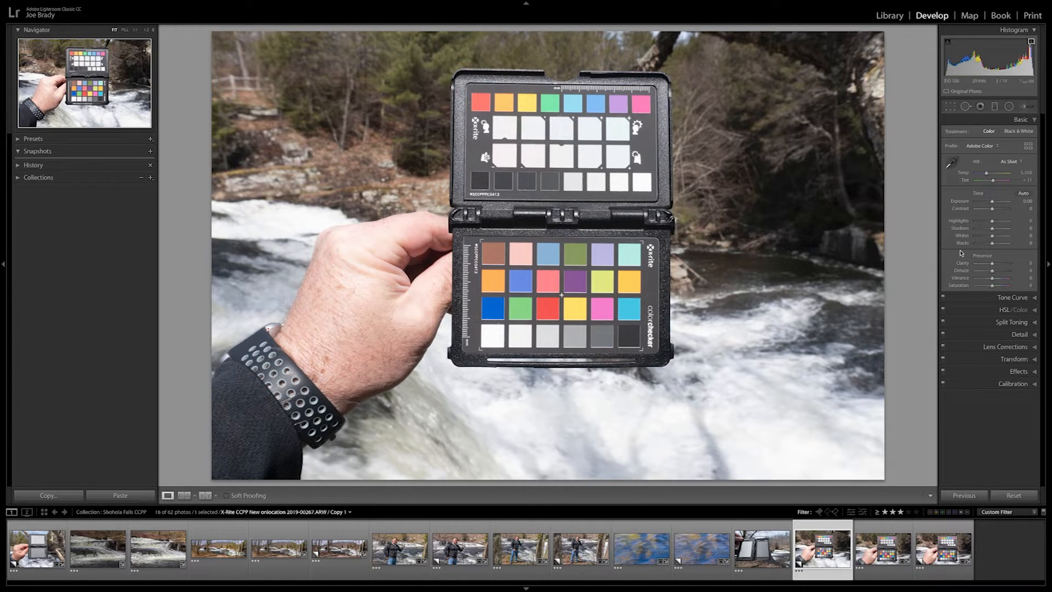
{"action": "left_click_drag", "start_coordinate": [991, 221], "coordinate": [977, 223]}
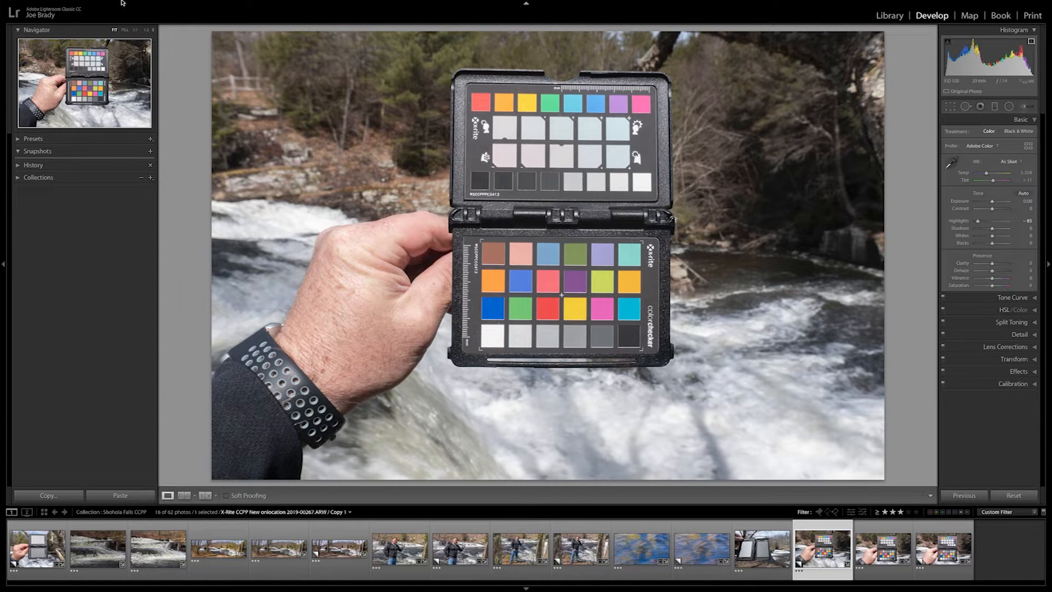
Export the ColorChecker photo with the ColorChecker CameraCalibration preset.
{"action": "mouse_move", "coordinate": [123, 2]}
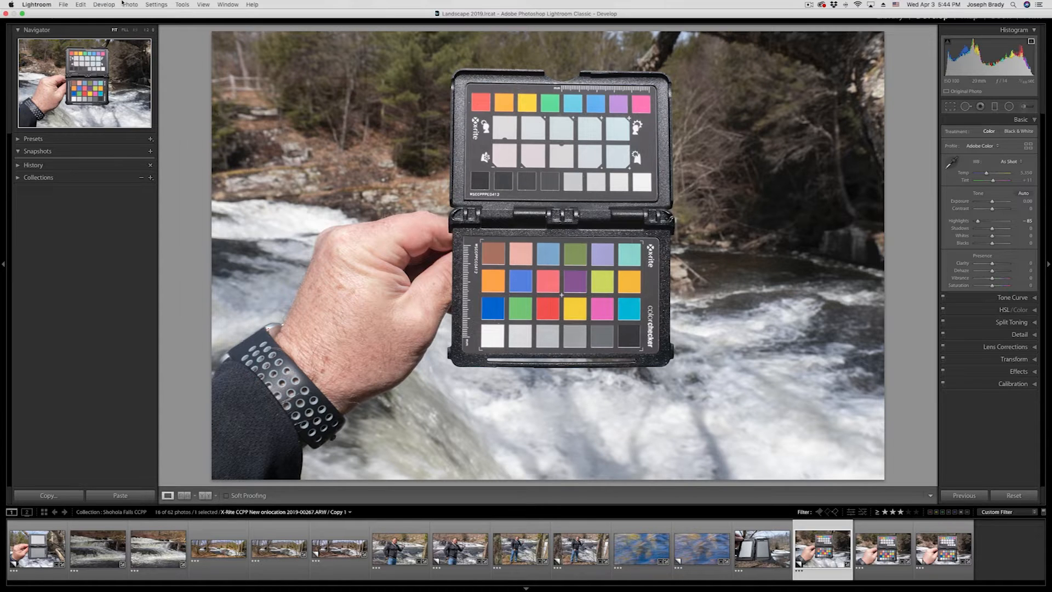
{"action": "left_click", "coordinate": [64, 5]}
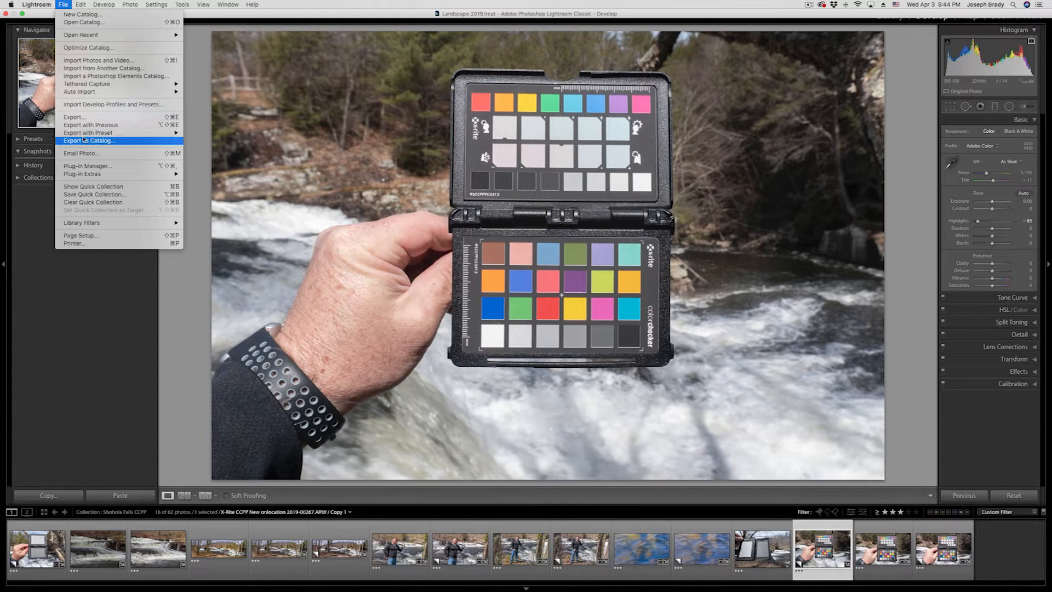
{"action": "mouse_move", "coordinate": [88, 133]}
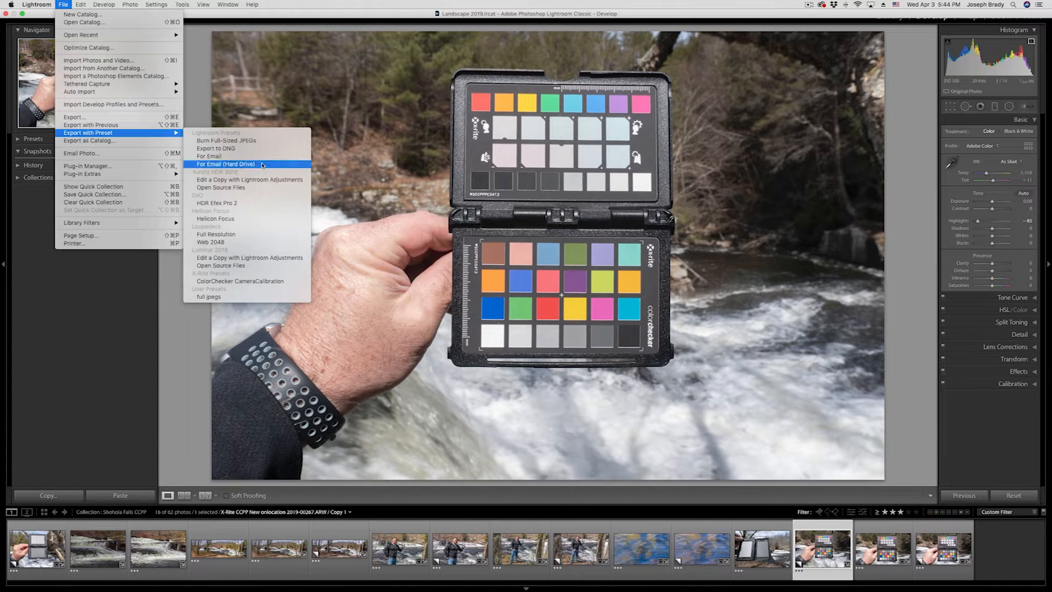
{"action": "left_click", "coordinate": [282, 281]}
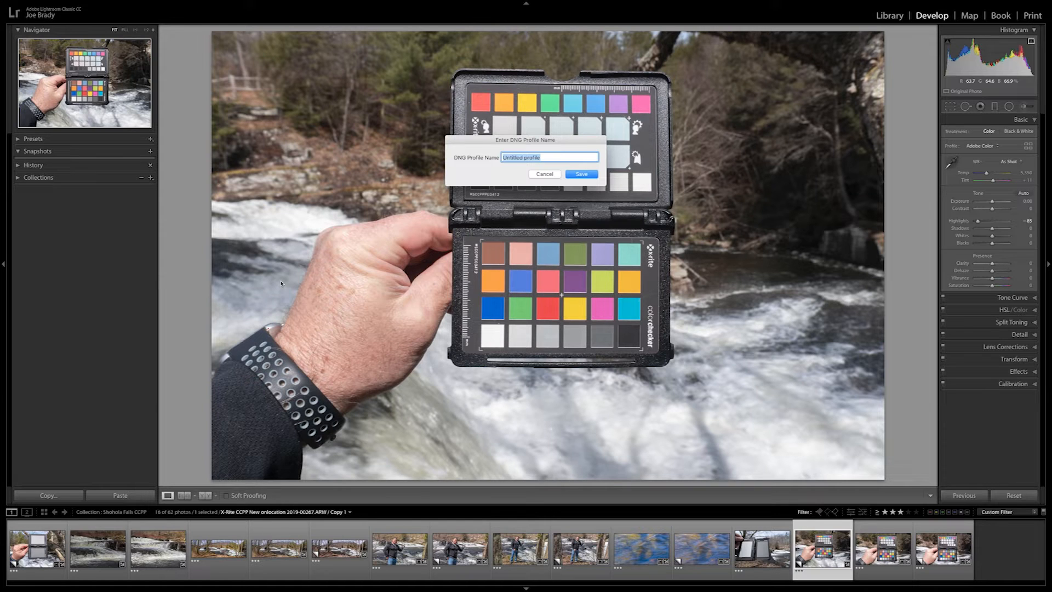
Save the DNG profile as "a6300 Shohola Falls" and dismiss the completion notice.
{"action": "type", "text": "a63000"}
{"action": "key", "text": "BackSpace"}
{"action": "key", "text": "shift"}
{"action": "type", "text": "Shohola Falls"}
{"action": "left_click", "coordinate": [580, 174]}
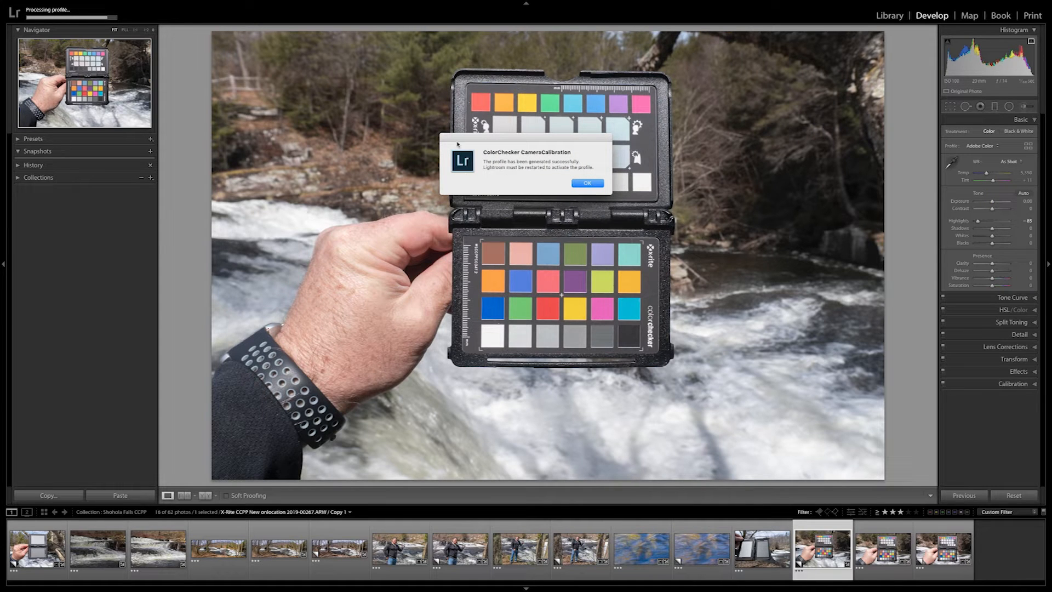
{"action": "left_click", "coordinate": [588, 183]}
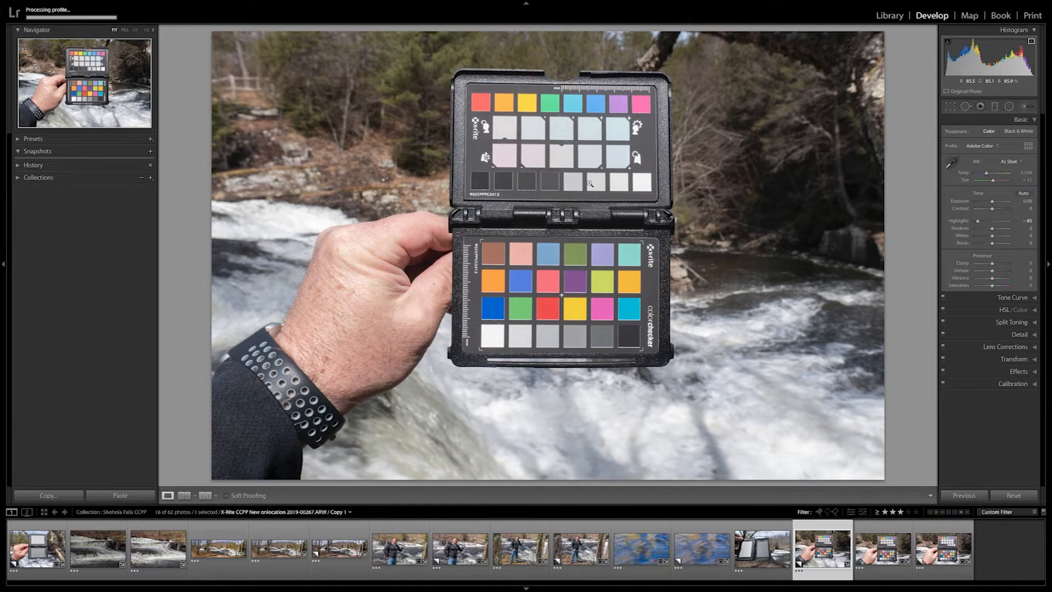
Set the photo's white balance by sampling the white patch of the ColorChecker target with the White Balance Selector.
{"action": "mouse_move", "coordinate": [151, 3]}
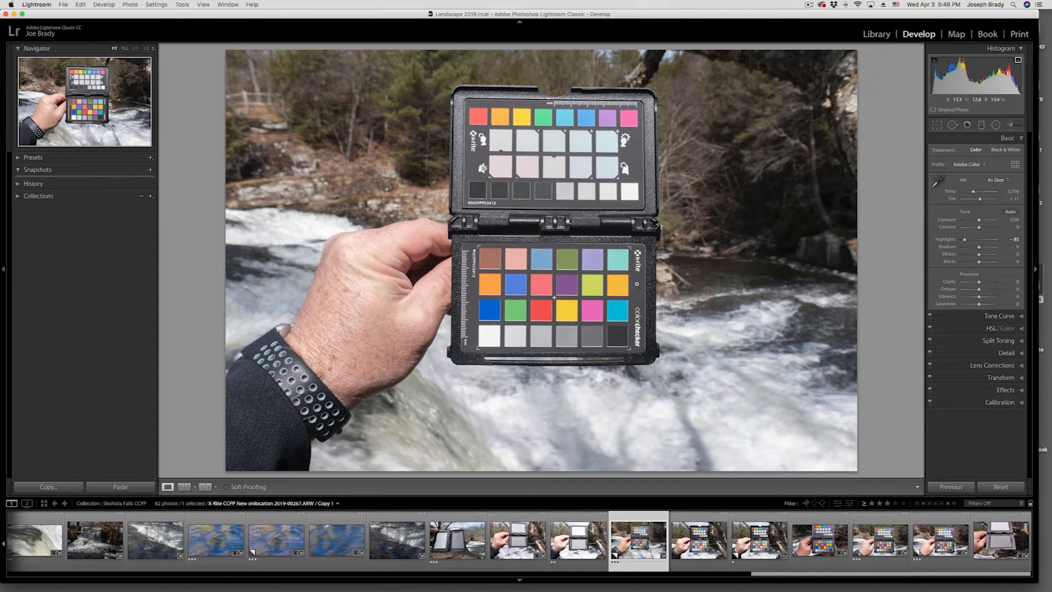
{"action": "left_click", "coordinate": [146, 49]}
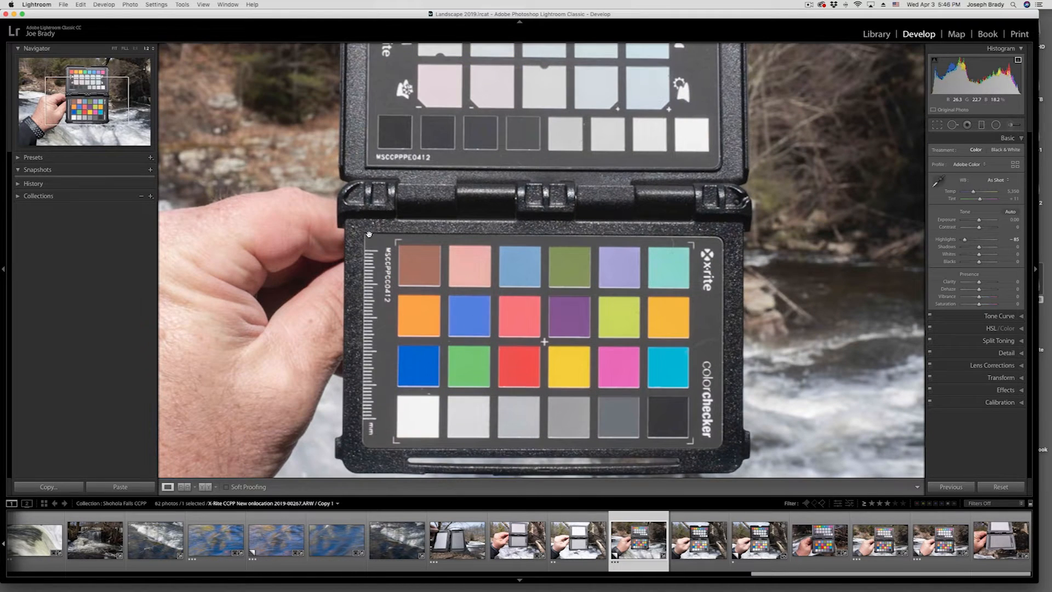
{"action": "left_click_drag", "start_coordinate": [588, 358], "coordinate": [592, 290]}
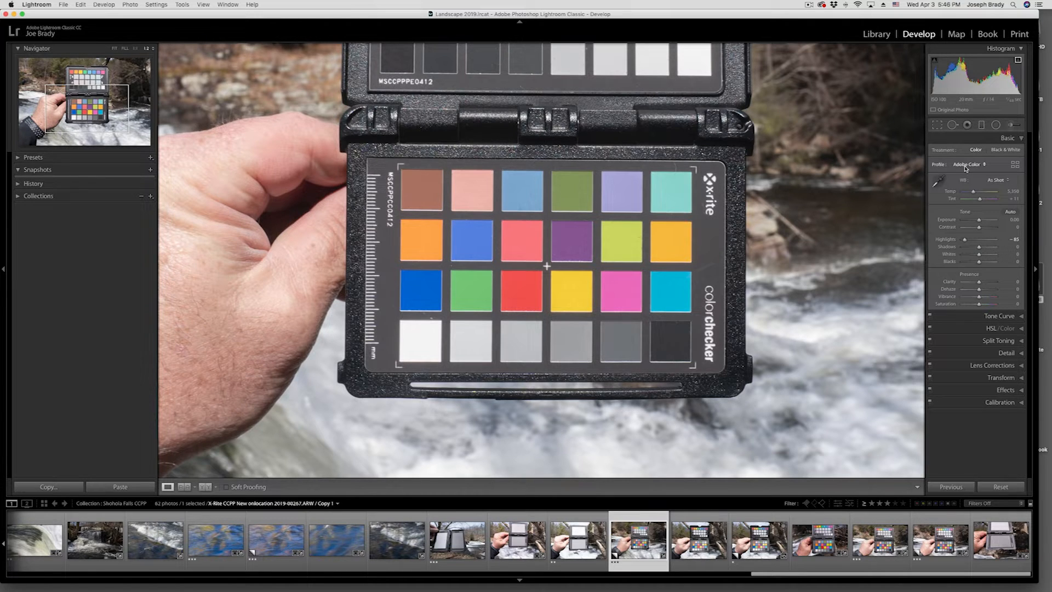
{"action": "left_click", "coordinate": [939, 182]}
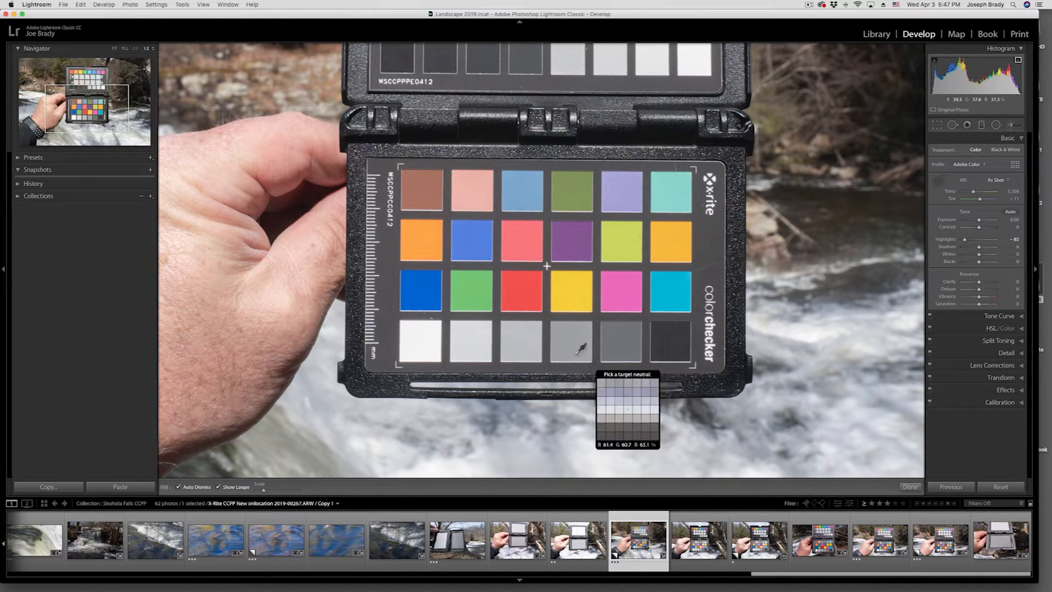
{"action": "left_click", "coordinate": [427, 339]}
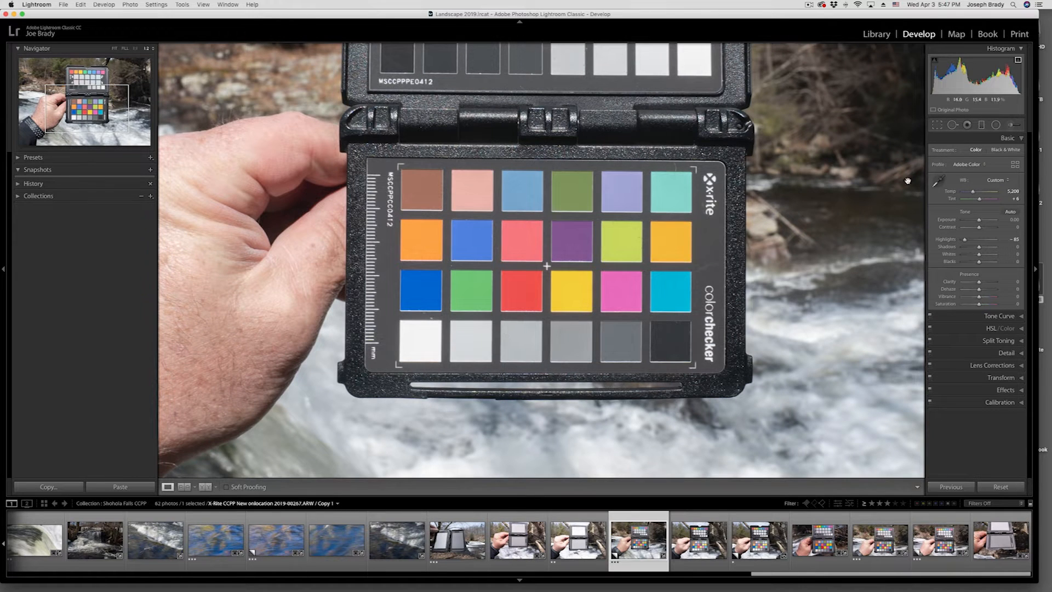
Try sampling the turquoise ColorChecker patch as the white balance neutral.
{"action": "left_click", "coordinate": [939, 182]}
{"action": "left_click", "coordinate": [679, 195]}
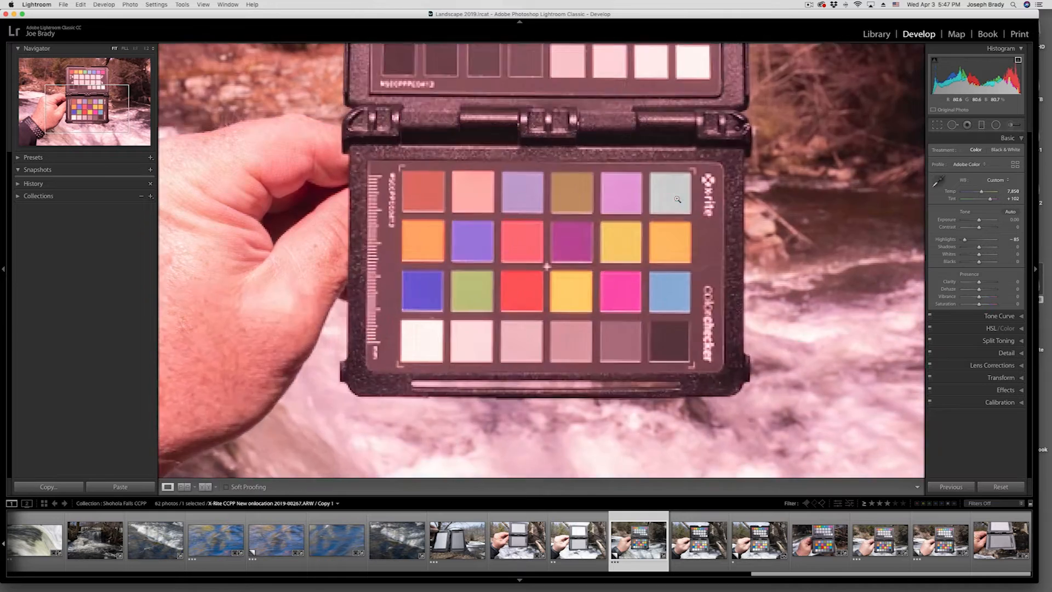
Resample the white balance from a neutral ColorChecker patch, giving Temp 5,150 and Tint +7.
{"action": "left_click", "coordinate": [566, 286]}
{"action": "left_click", "coordinate": [566, 285]}
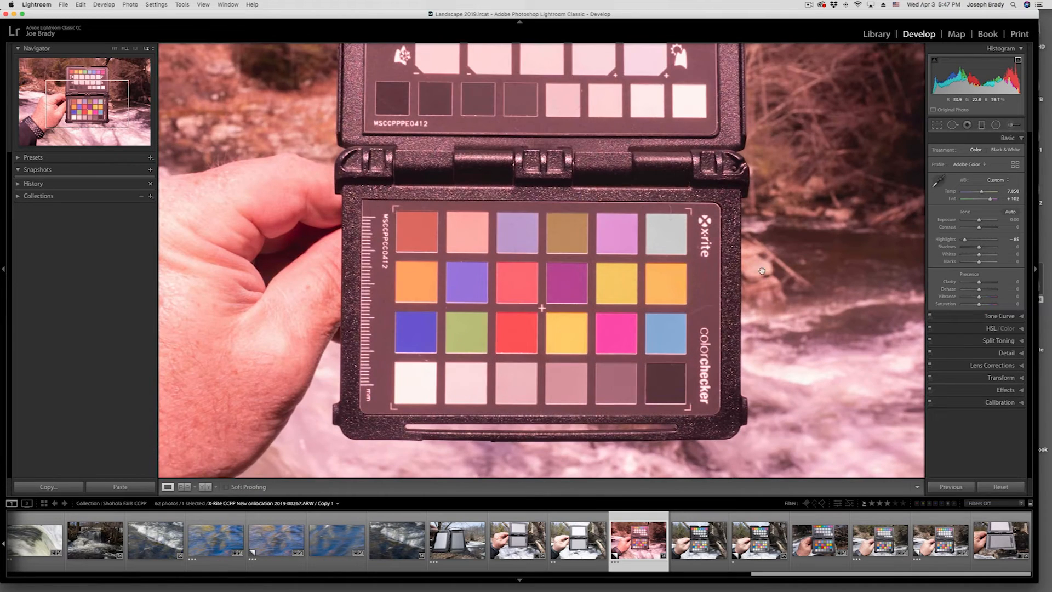
{"action": "left_click_drag", "start_coordinate": [607, 299], "coordinate": [650, 263]}
{"action": "left_click", "coordinate": [939, 181]}
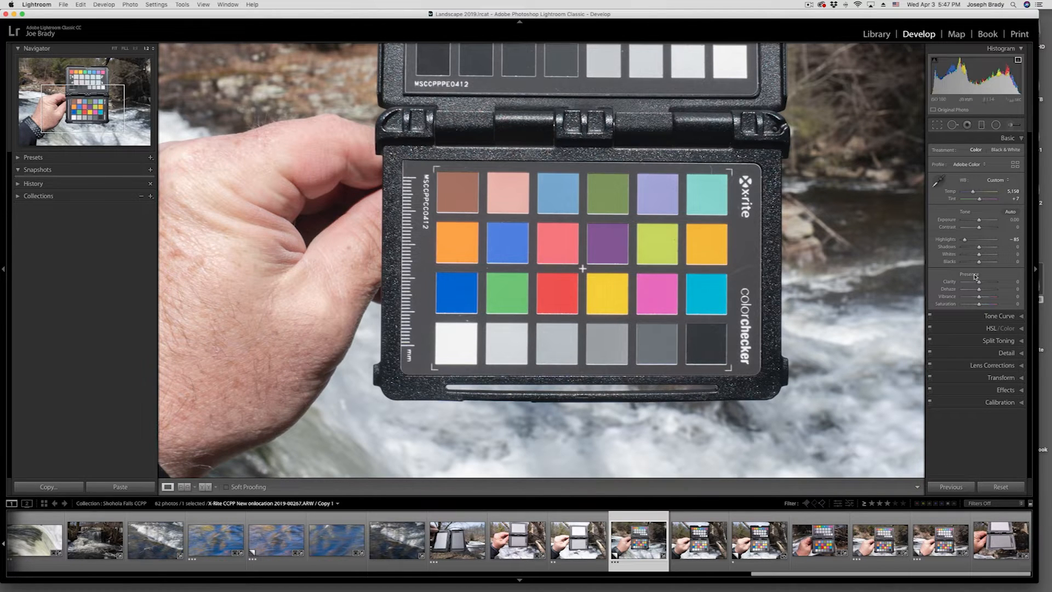
Apply the a6300 Shohola Falls profile to the ColorChecker photo and close the Profile Browser.
{"action": "left_click", "coordinate": [1015, 166]}
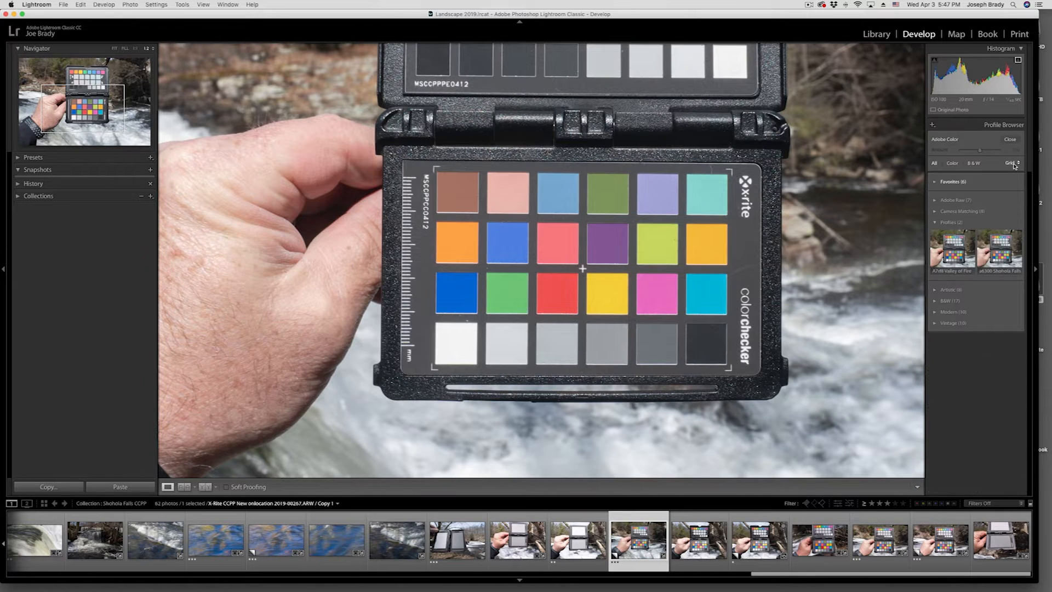
{"action": "left_click", "coordinate": [1003, 257]}
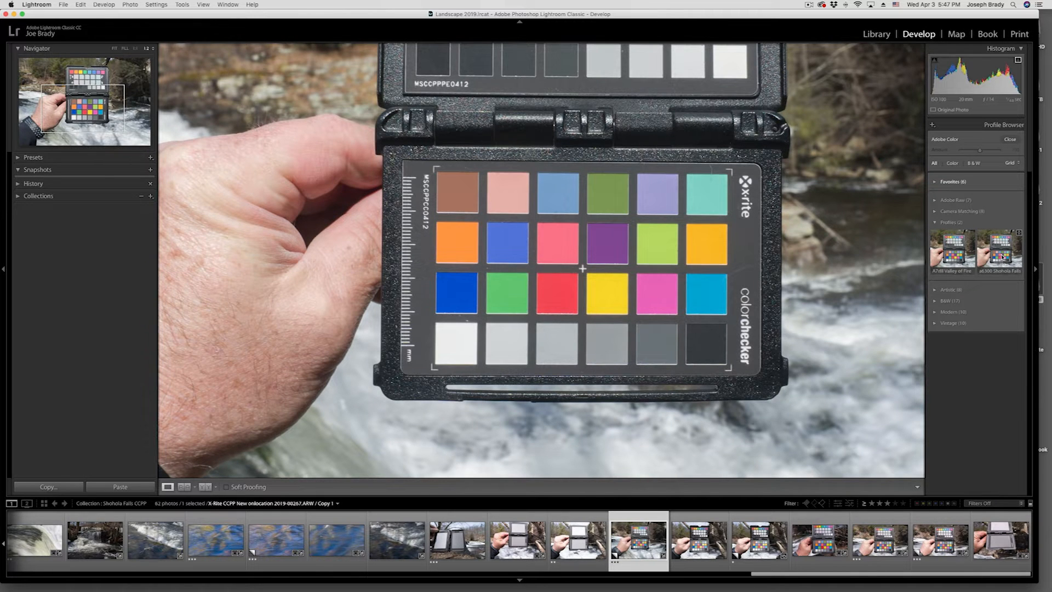
{"action": "left_click", "coordinate": [1009, 139]}
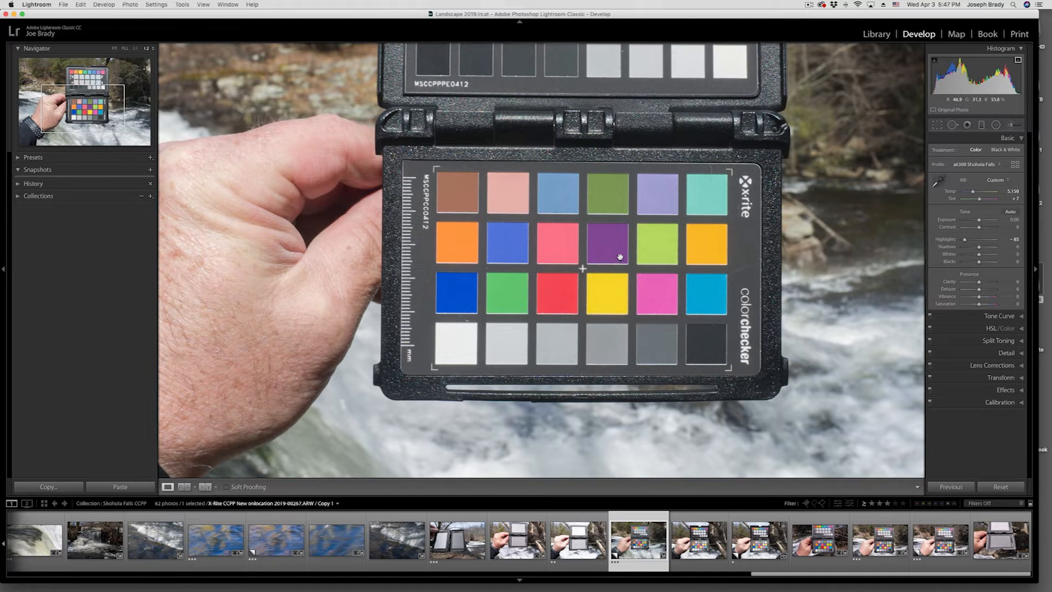
Switch the ColorChecker photo back to the Adobe Color profile for comparison and reapply a6300 Shohola Falls.
{"action": "left_click", "coordinate": [966, 164]}
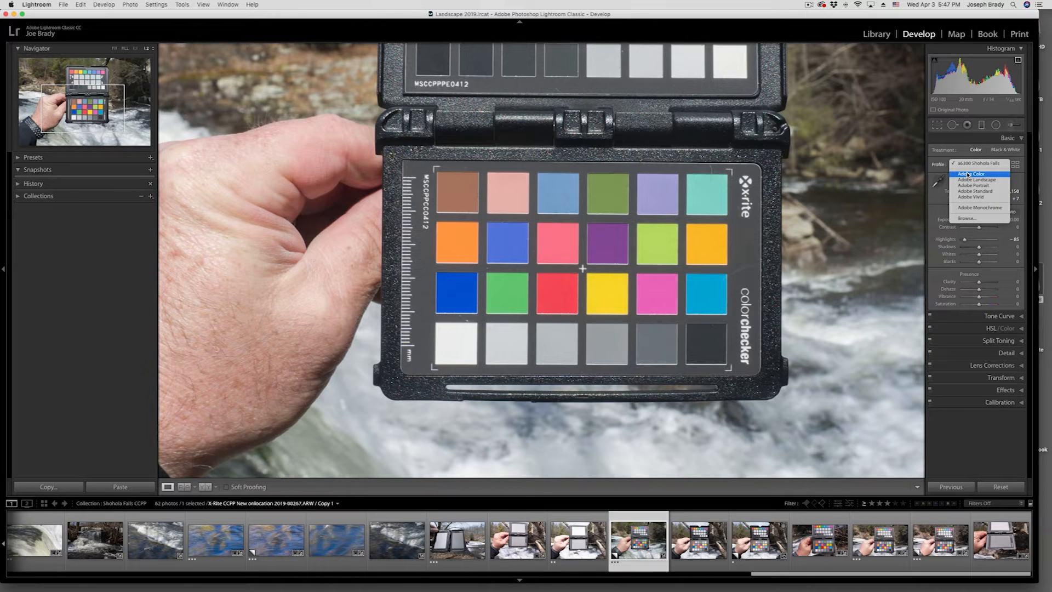
{"action": "left_click", "coordinate": [968, 174]}
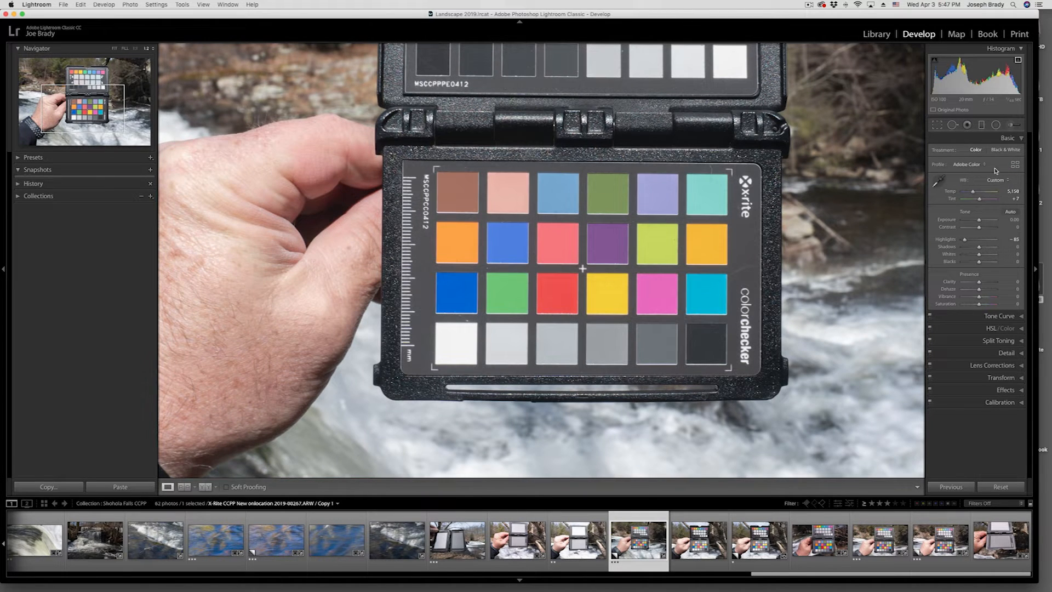
{"action": "left_click", "coordinate": [1014, 165]}
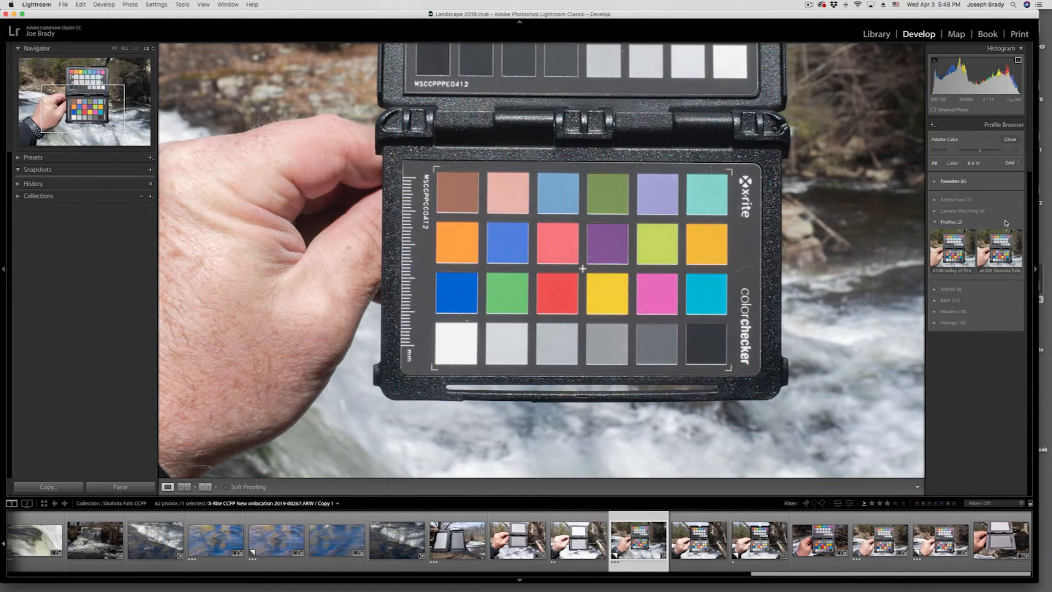
{"action": "left_click", "coordinate": [1000, 249]}
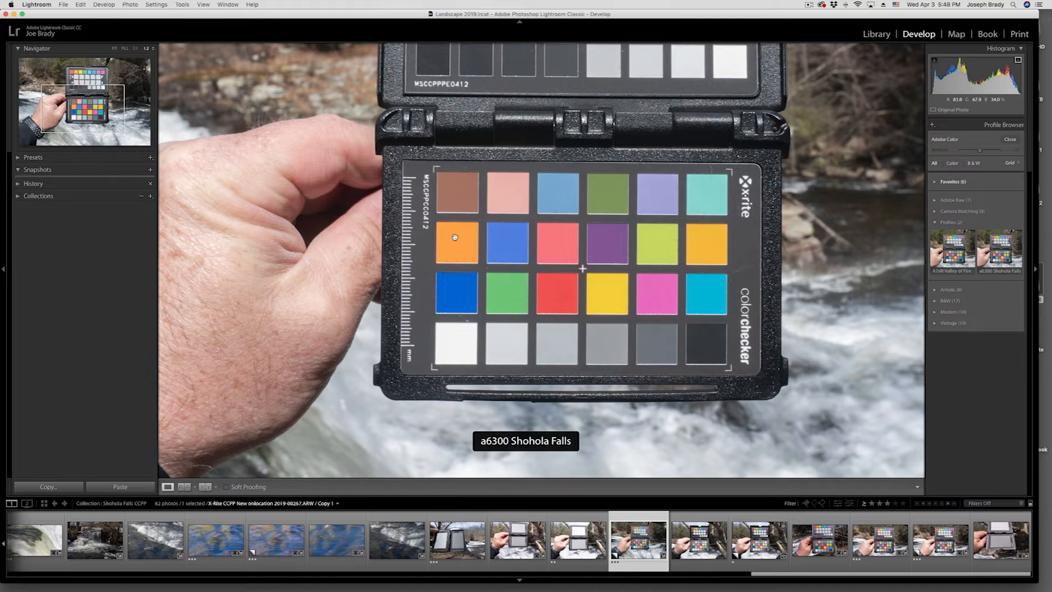
{"action": "left_click", "coordinate": [1008, 252]}
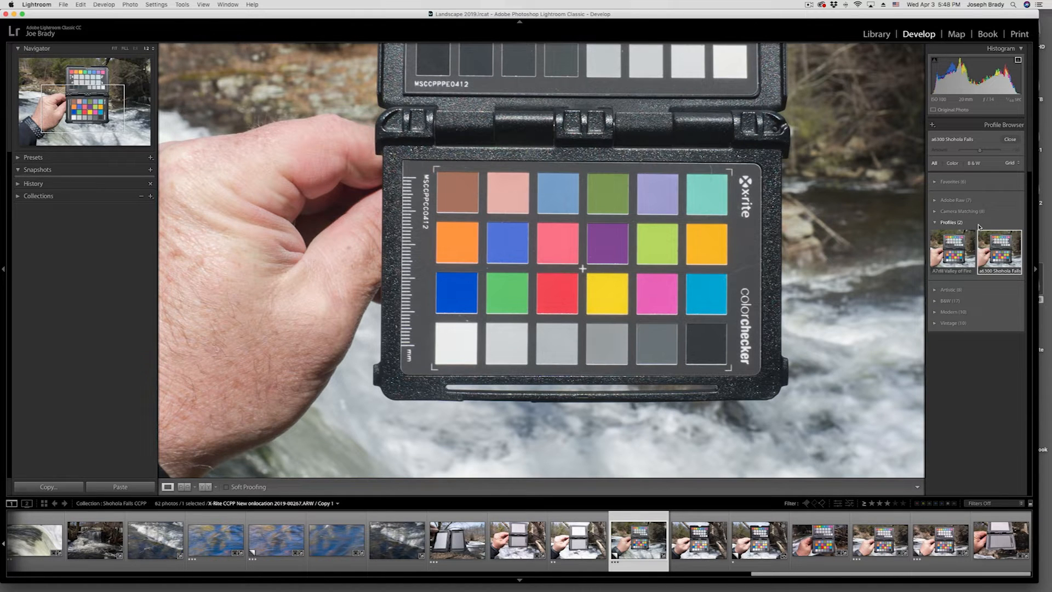
Apply the A7rIII-Shohola Falls profile to the virtual copy of the blue flowing-water photo.
{"action": "scroll", "coordinate": [712, 329], "scroll_direction": "left", "scroll_amount": 2}
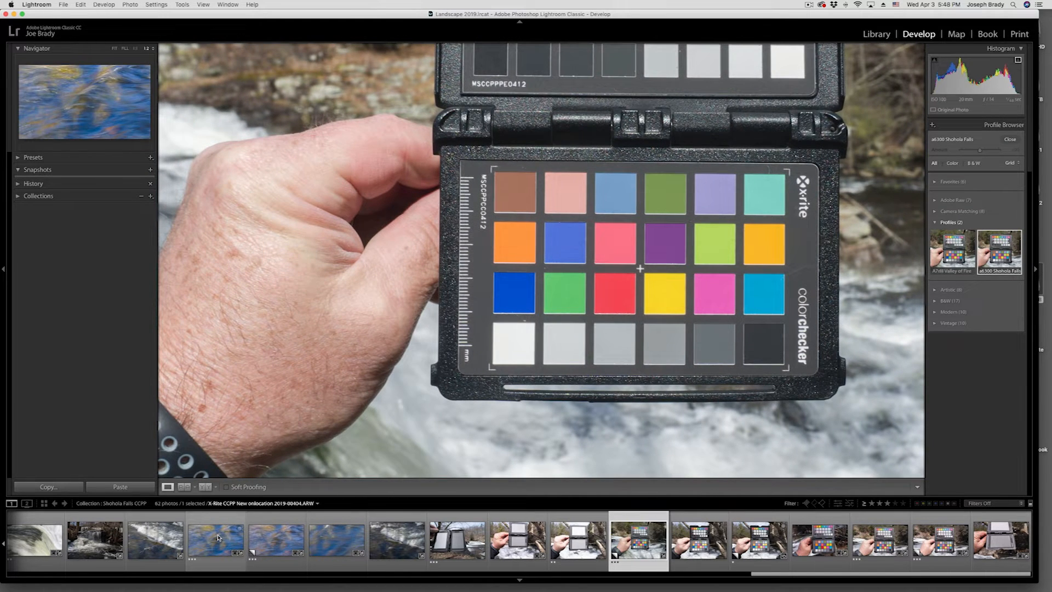
{"action": "left_click", "coordinate": [275, 539]}
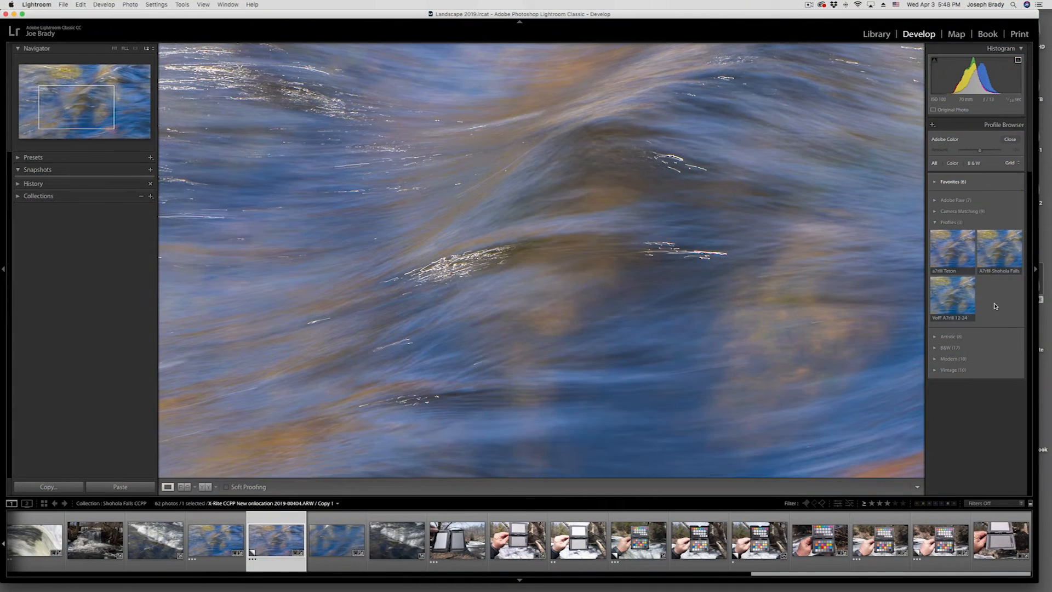
{"action": "left_click", "coordinate": [997, 266]}
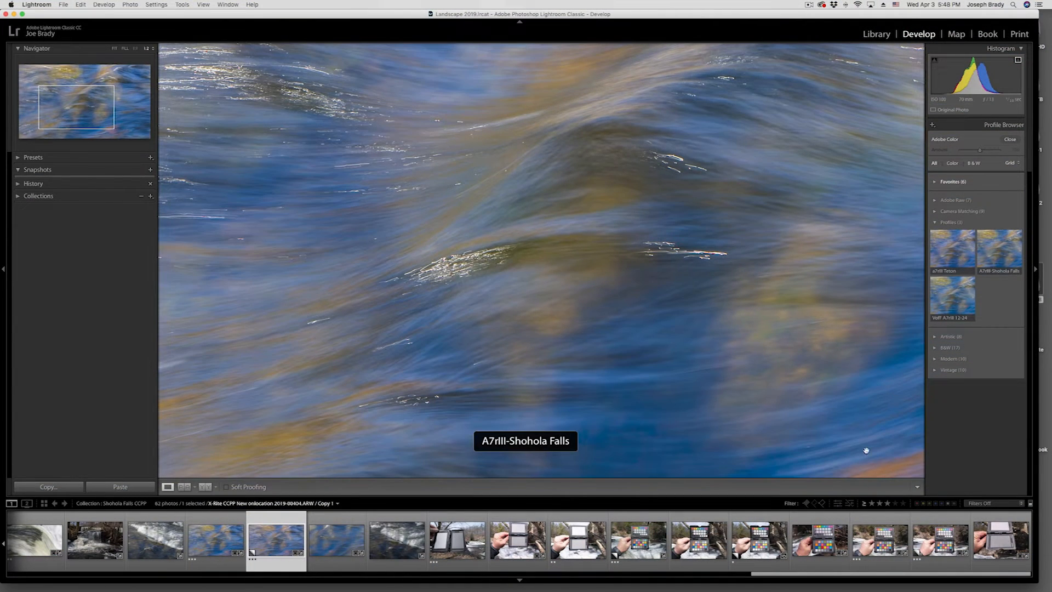
Compare the versions of the Shohola Falls panorama at full-image view and go back to the earlier waterfall photos.
{"action": "left_click_drag", "start_coordinate": [852, 573], "coordinate": [483, 575]}
{"action": "left_click", "coordinate": [544, 540]}
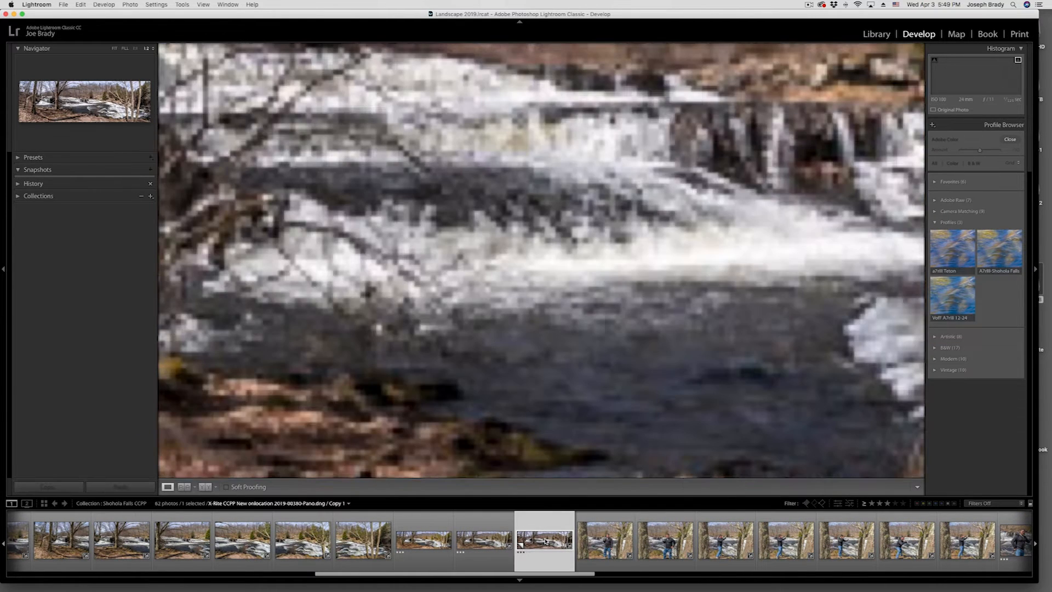
{"action": "left_click", "coordinate": [628, 374]}
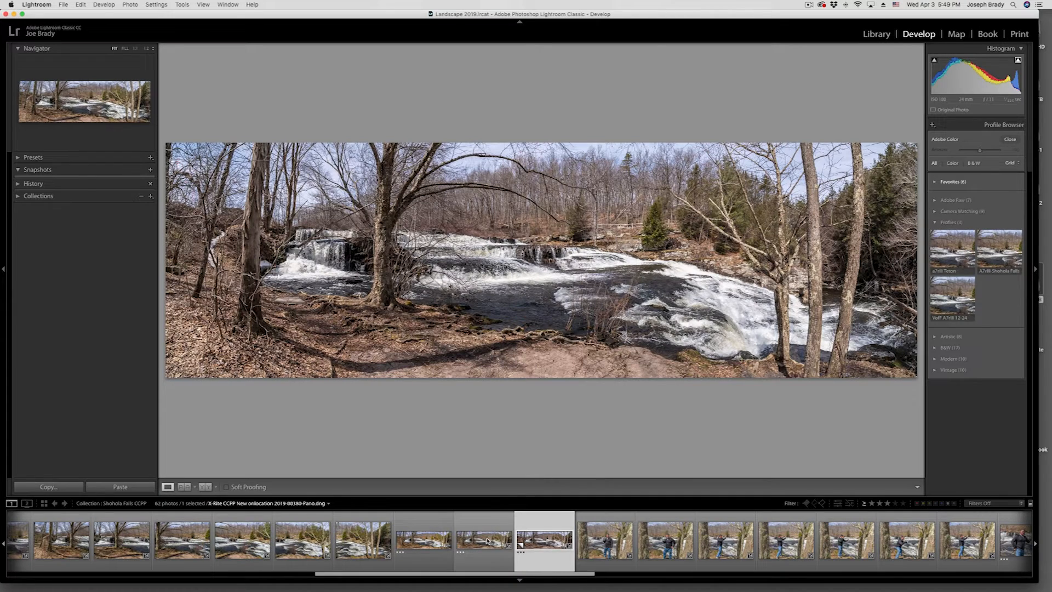
{"action": "left_click", "coordinate": [486, 539]}
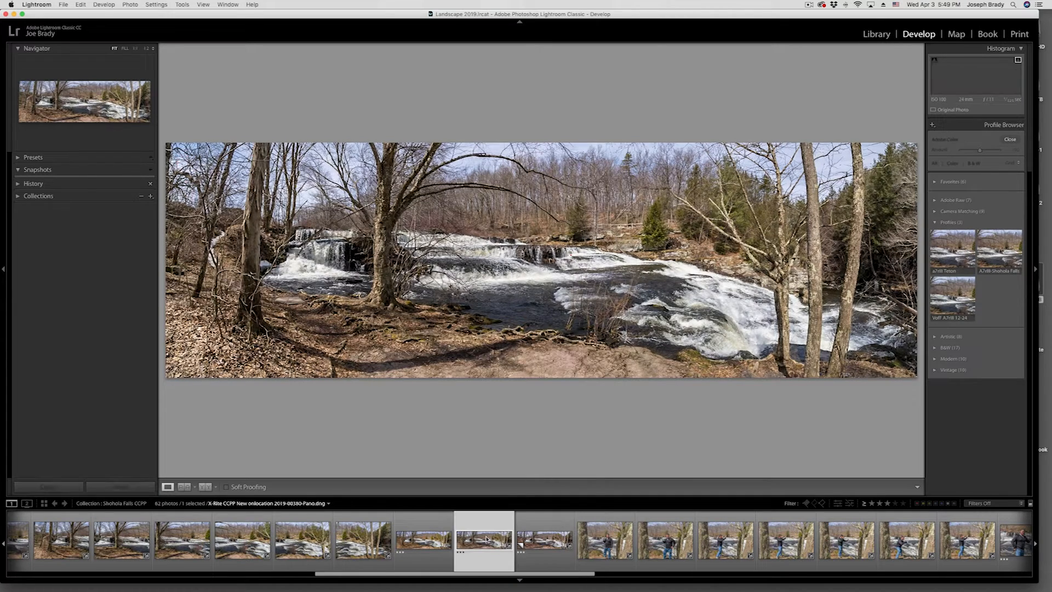
{"action": "left_click", "coordinate": [437, 542]}
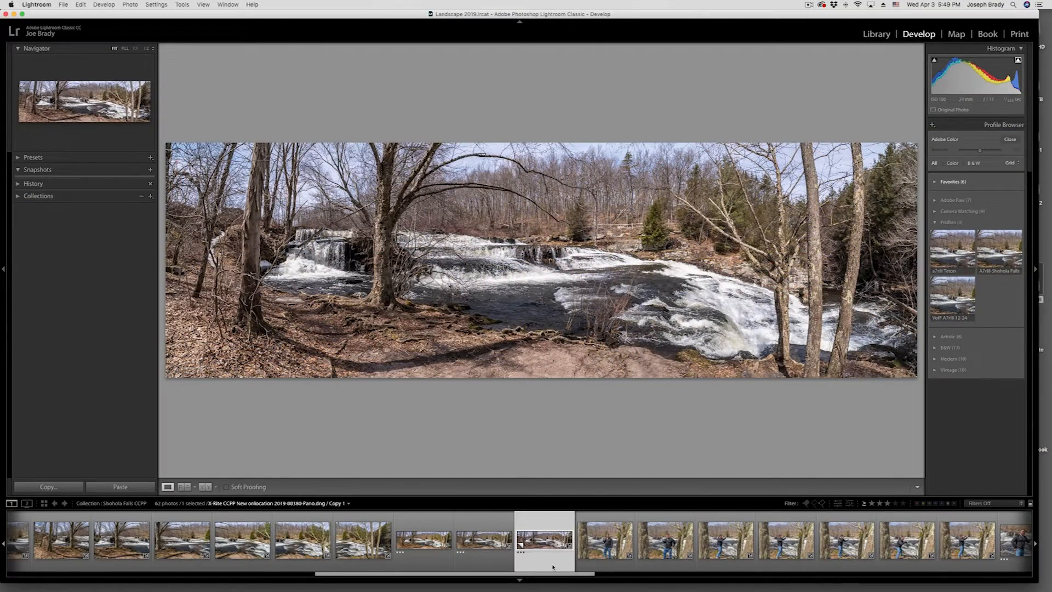
{"action": "left_click_drag", "start_coordinate": [553, 574], "coordinate": [245, 590]}
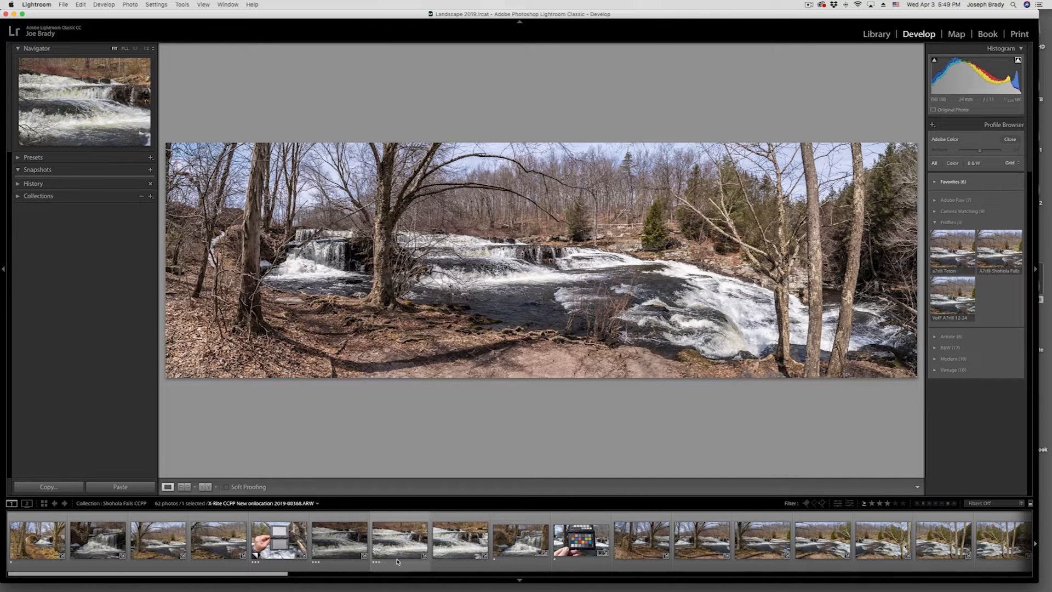
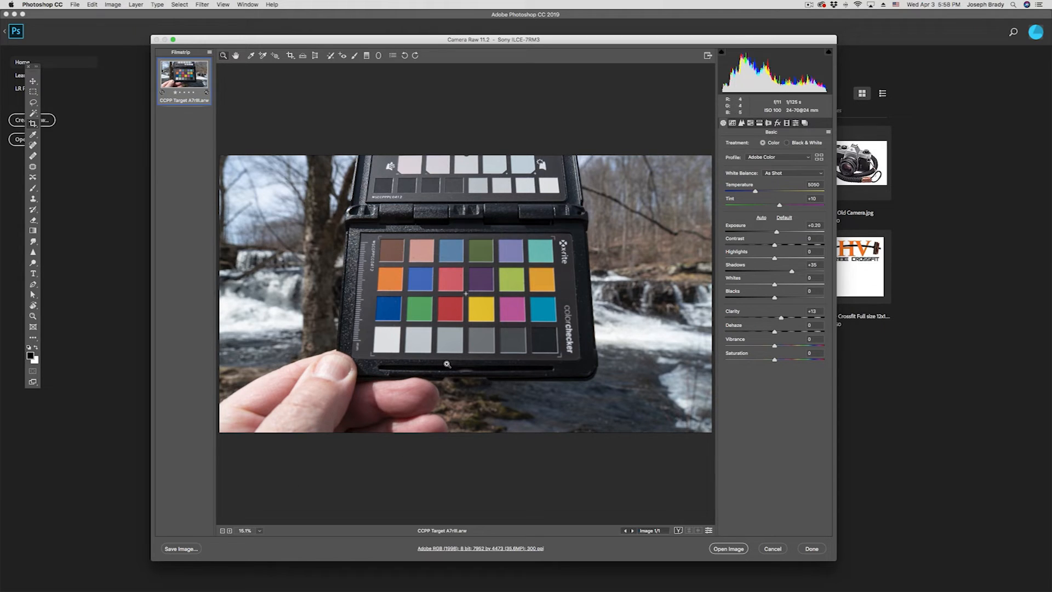
Save the ColorChecker target photo from Camera Raw as a Digital Negative (.dng) in the same location.
{"action": "left_click", "coordinate": [182, 548]}
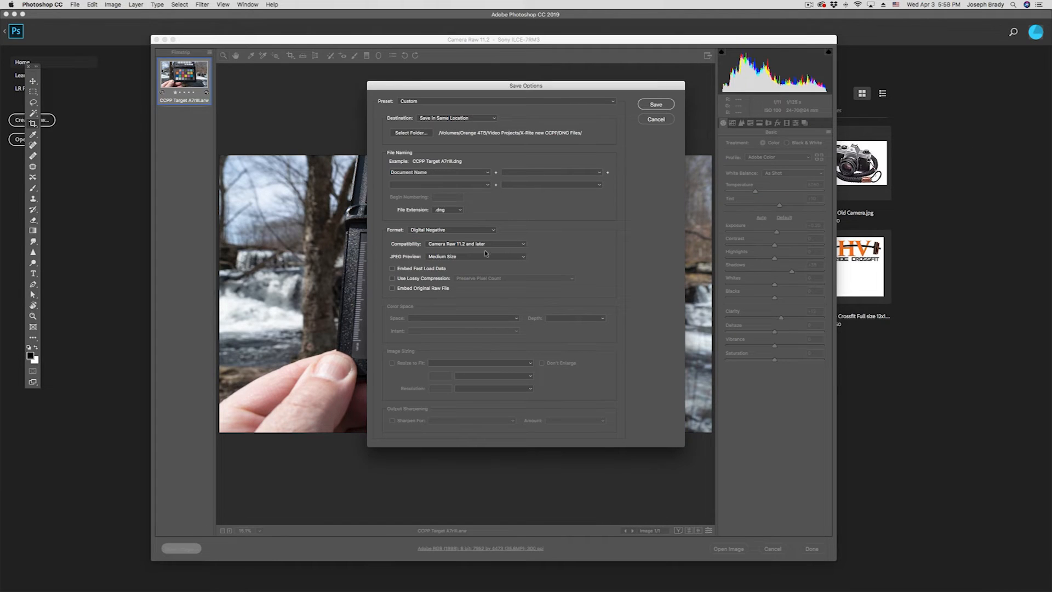
{"action": "left_click", "coordinate": [462, 231]}
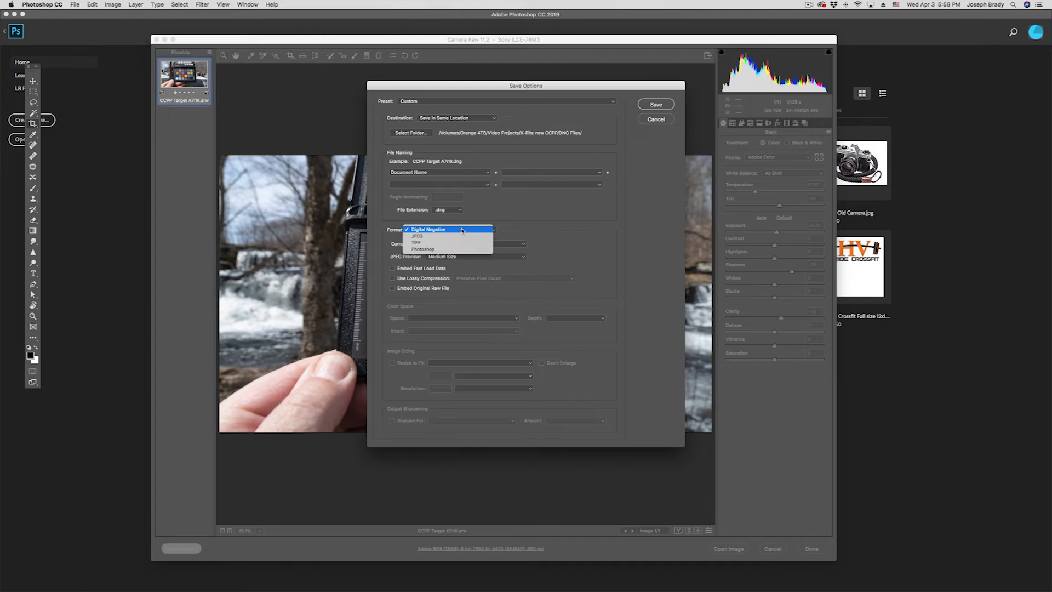
{"action": "left_click", "coordinate": [465, 230]}
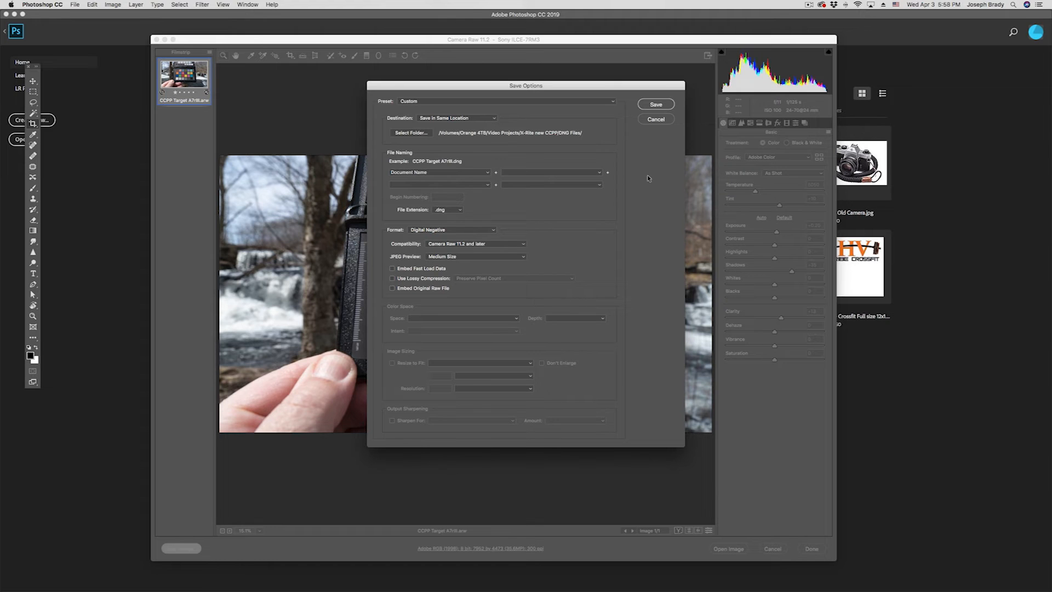
{"action": "left_click", "coordinate": [654, 106]}
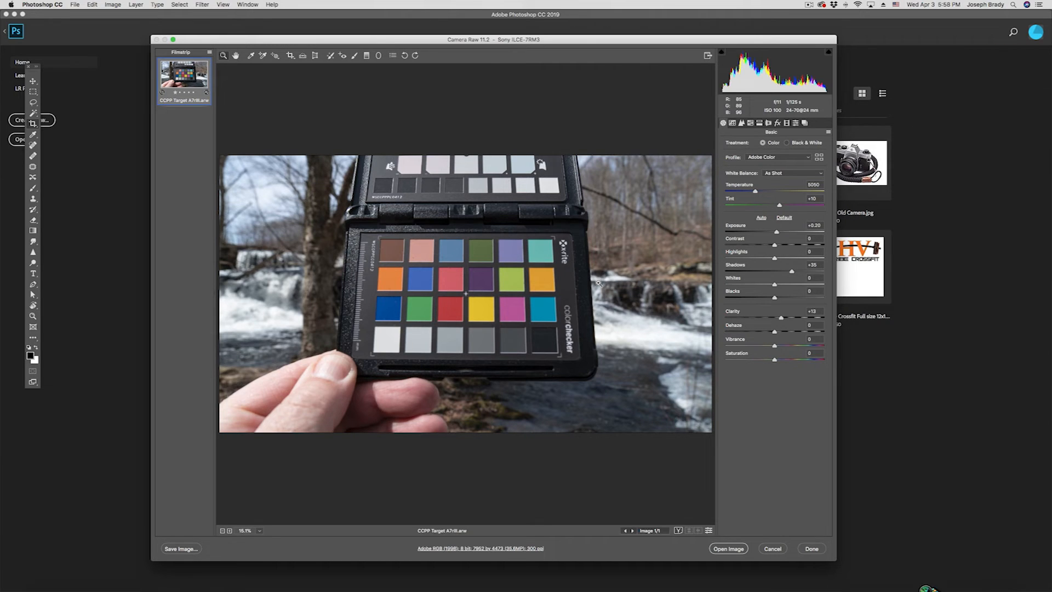
Switch to ColorChecker CameraCalibration and add CCPP Target A7rIII.dng from the DNG Files folder.
{"action": "key", "text": "super+Tab"}
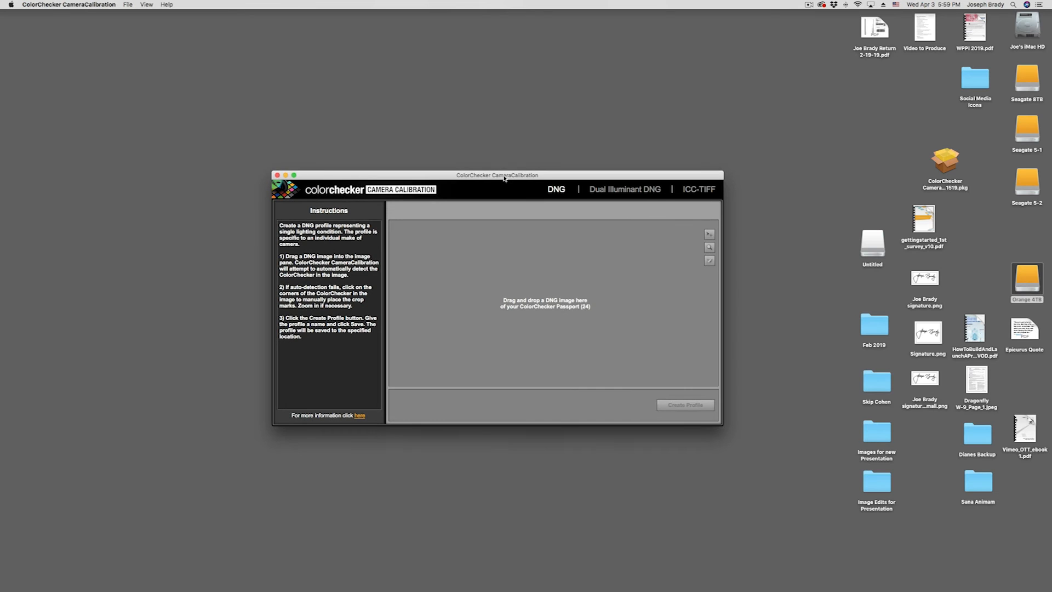
{"action": "left_click_drag", "start_coordinate": [504, 178], "coordinate": [479, 163]}
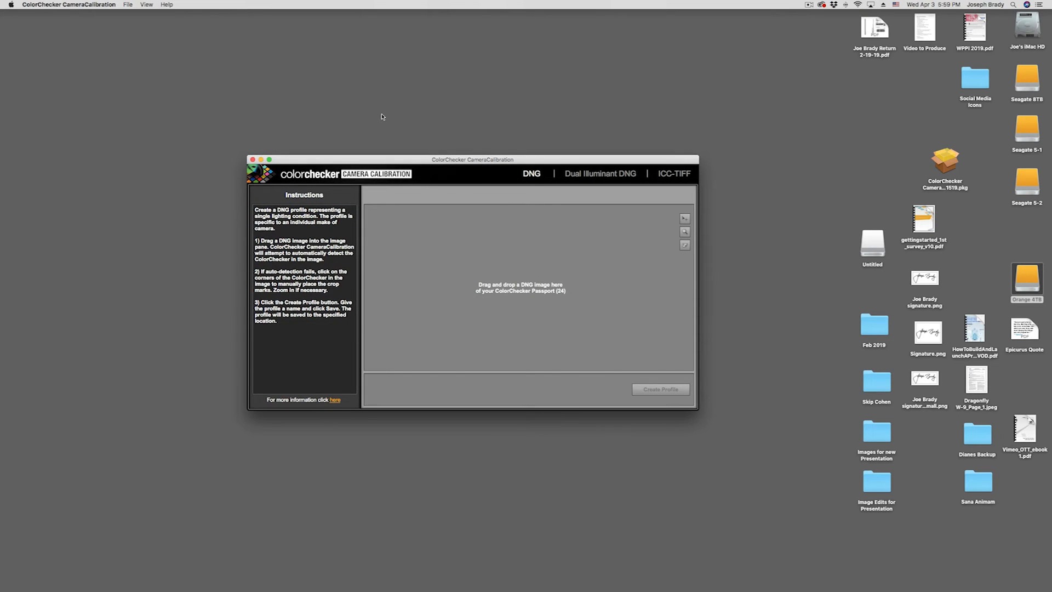
{"action": "left_click", "coordinate": [127, 5]}
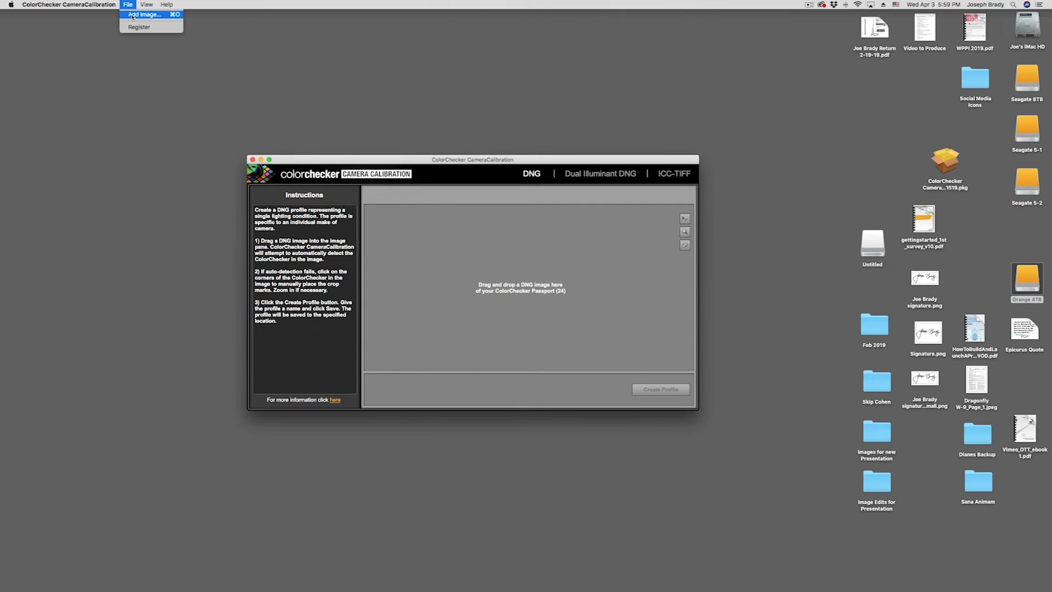
{"action": "left_click", "coordinate": [132, 15]}
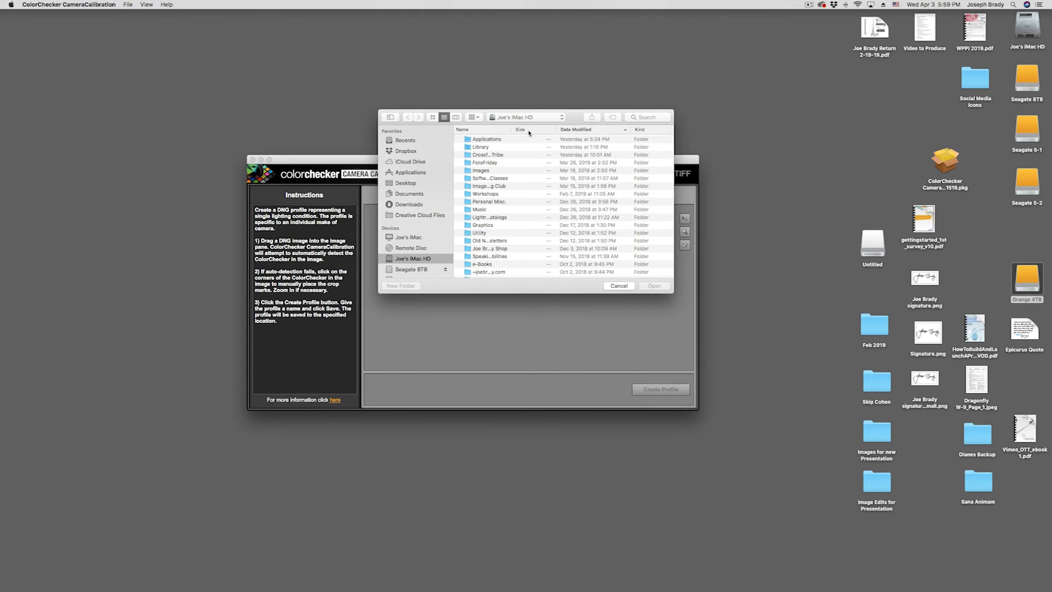
{"action": "left_click", "coordinate": [524, 118]}
{"action": "left_click", "coordinate": [525, 147]}
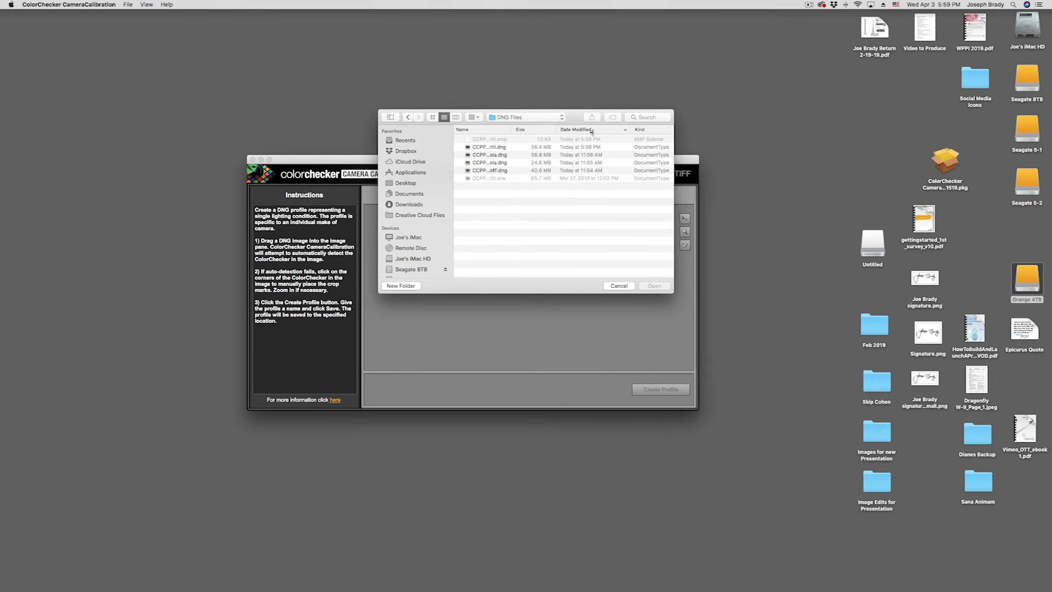
{"action": "left_click", "coordinate": [509, 148]}
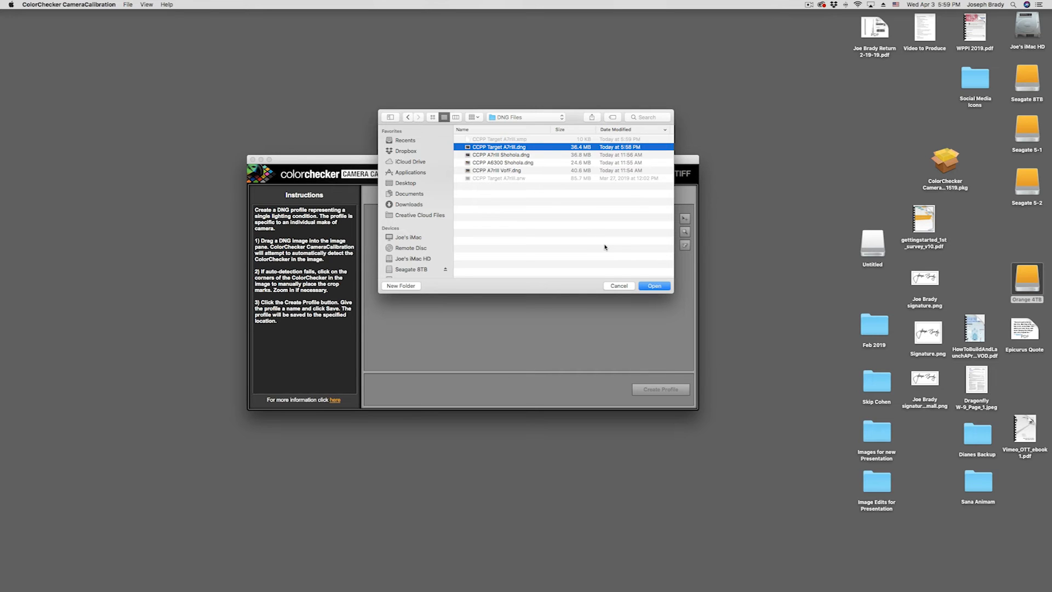
{"action": "left_click", "coordinate": [654, 286]}
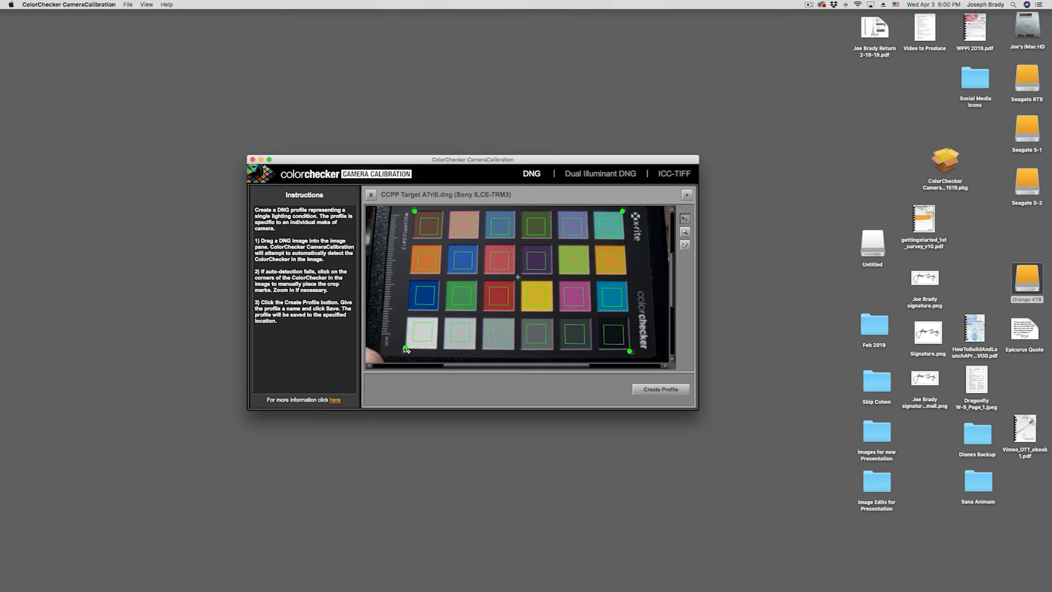
Fine-tune the two lower corner marks on the chart and create a camera profile with Daylight in its name, saved in CameraProfiles.
{"action": "left_click_drag", "start_coordinate": [406, 349], "coordinate": [404, 349]}
{"action": "left_click_drag", "start_coordinate": [630, 352], "coordinate": [629, 350]}
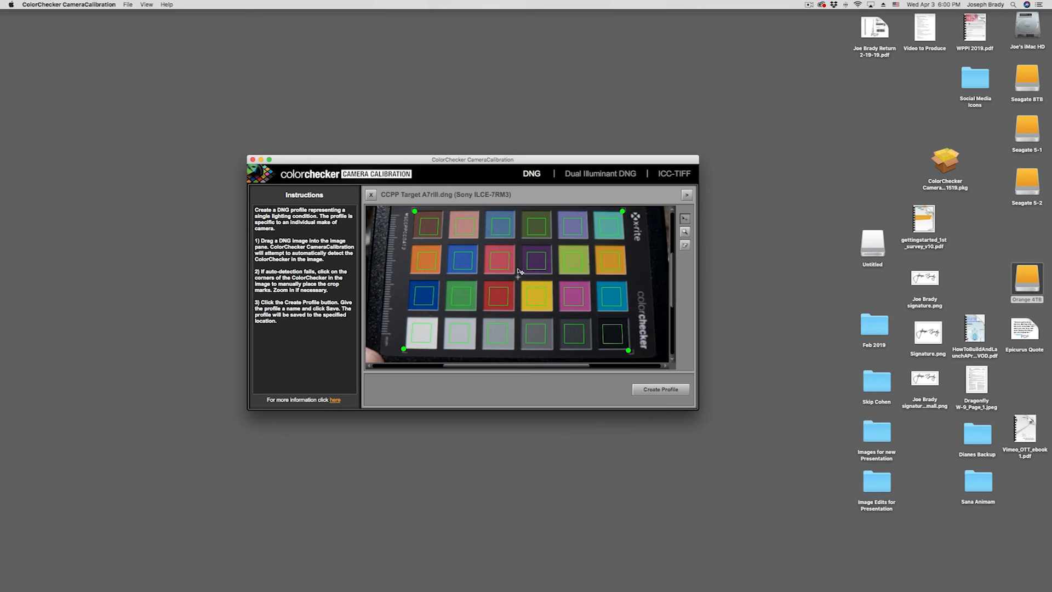
{"action": "left_click", "coordinate": [663, 390]}
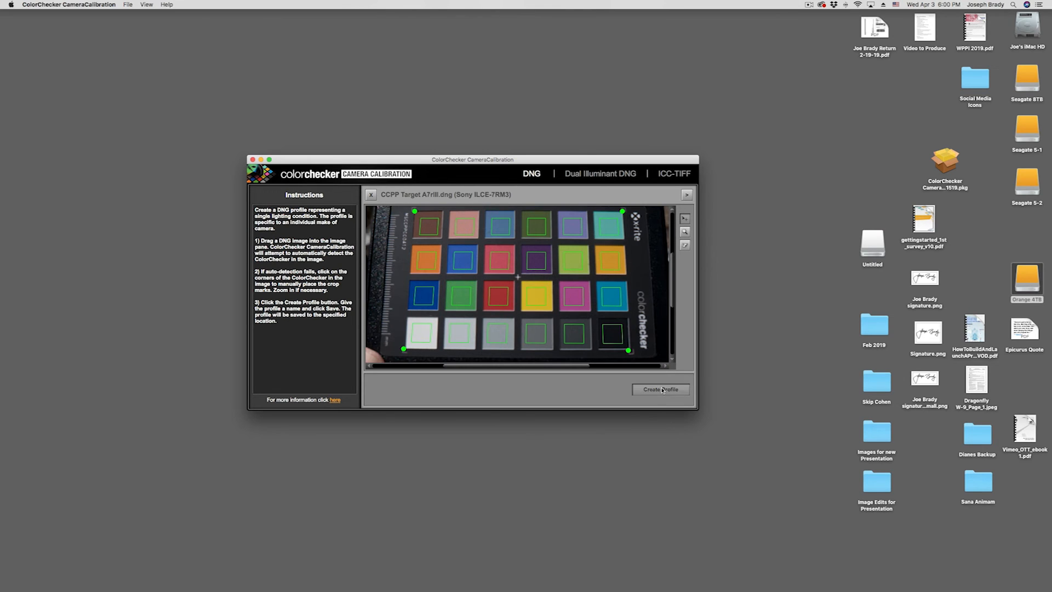
{"action": "left_click", "coordinate": [527, 158]}
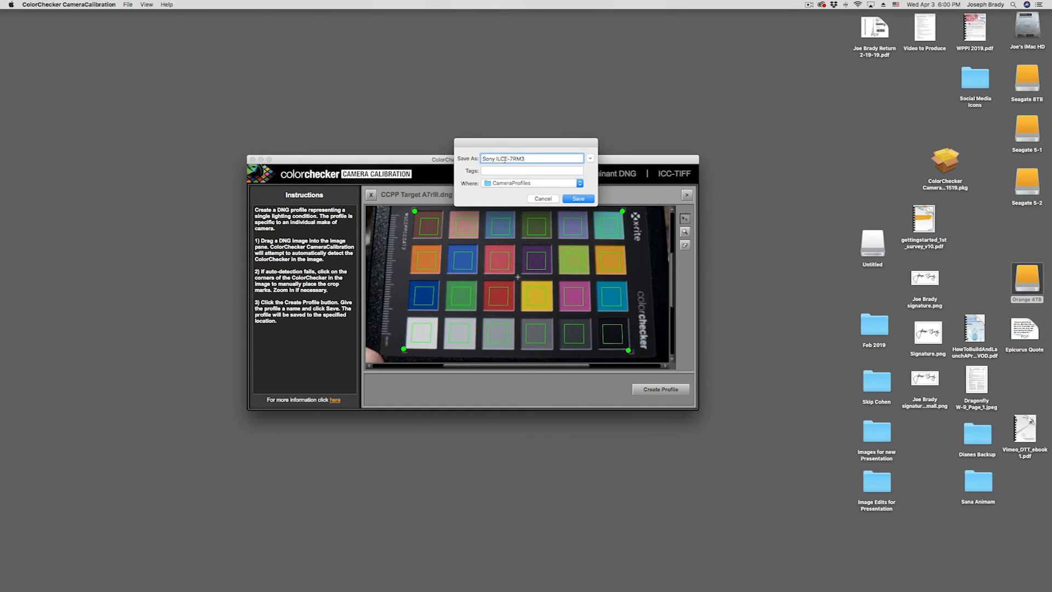
{"action": "left_click_drag", "start_coordinate": [496, 158], "coordinate": [510, 158]}
{"action": "key", "text": "BackSpace"}
{"action": "type", "text": "Daylight"}
{"action": "left_click", "coordinate": [575, 199]}
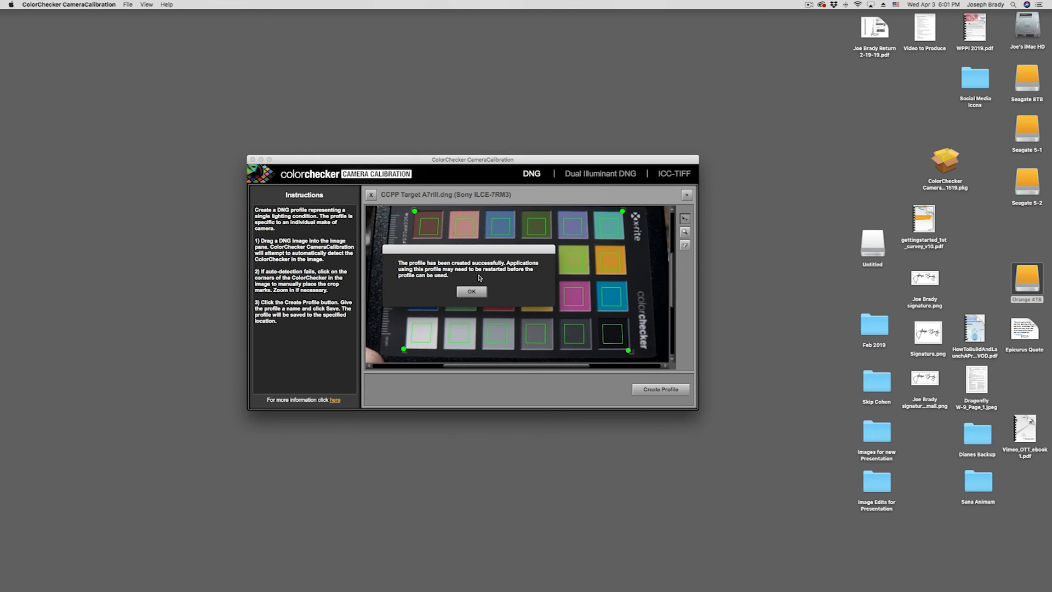
{"action": "left_click", "coordinate": [471, 291]}
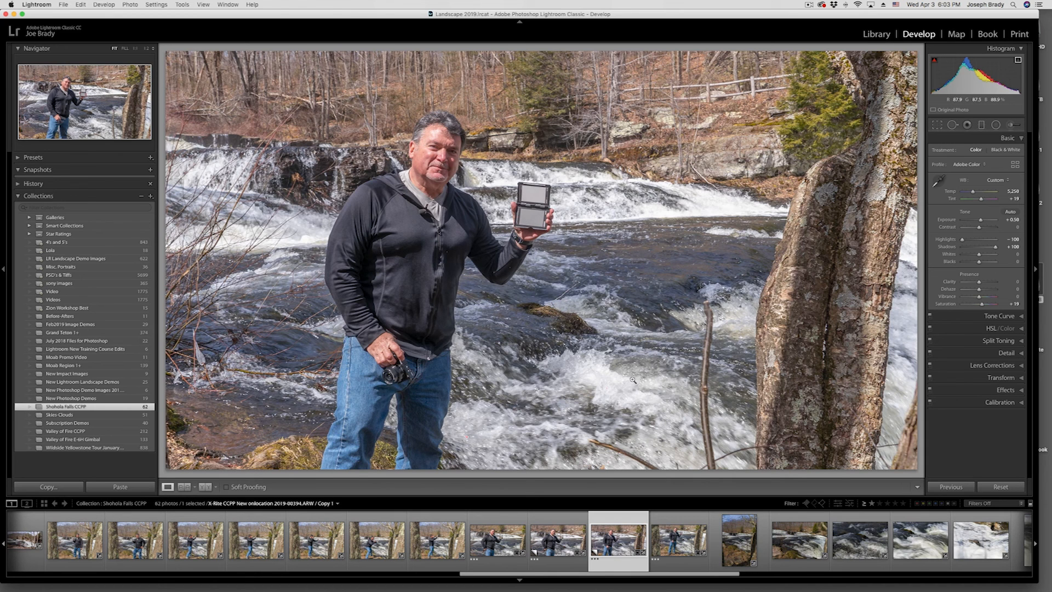
Switch to Lightroom and view the neighbouring waterfall photos of the man holding the ColorChecker color and gray targets.
{"action": "key", "text": "Left"}
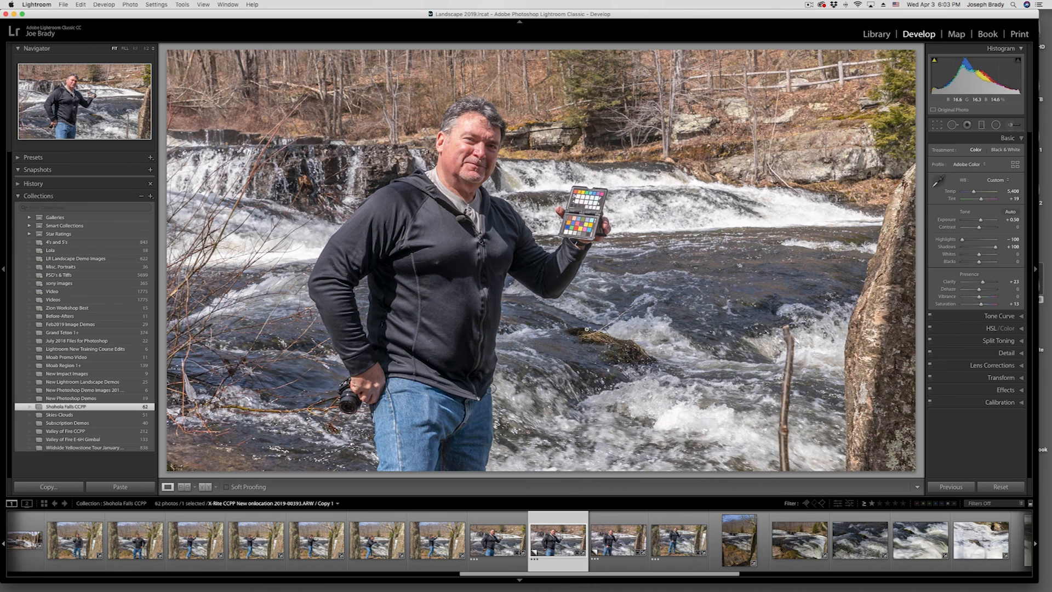
{"action": "key", "text": "Right"}
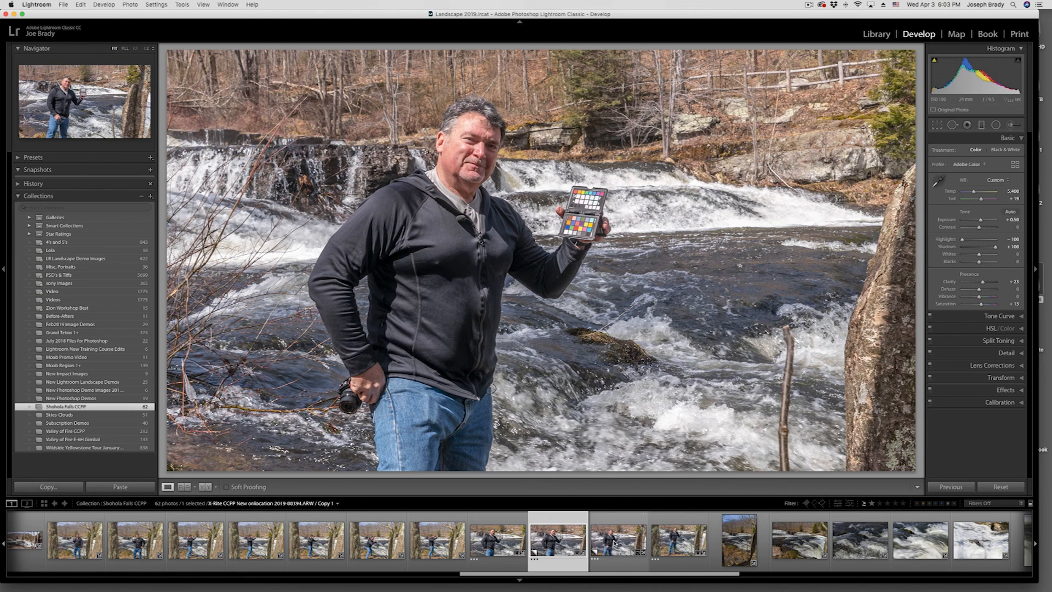